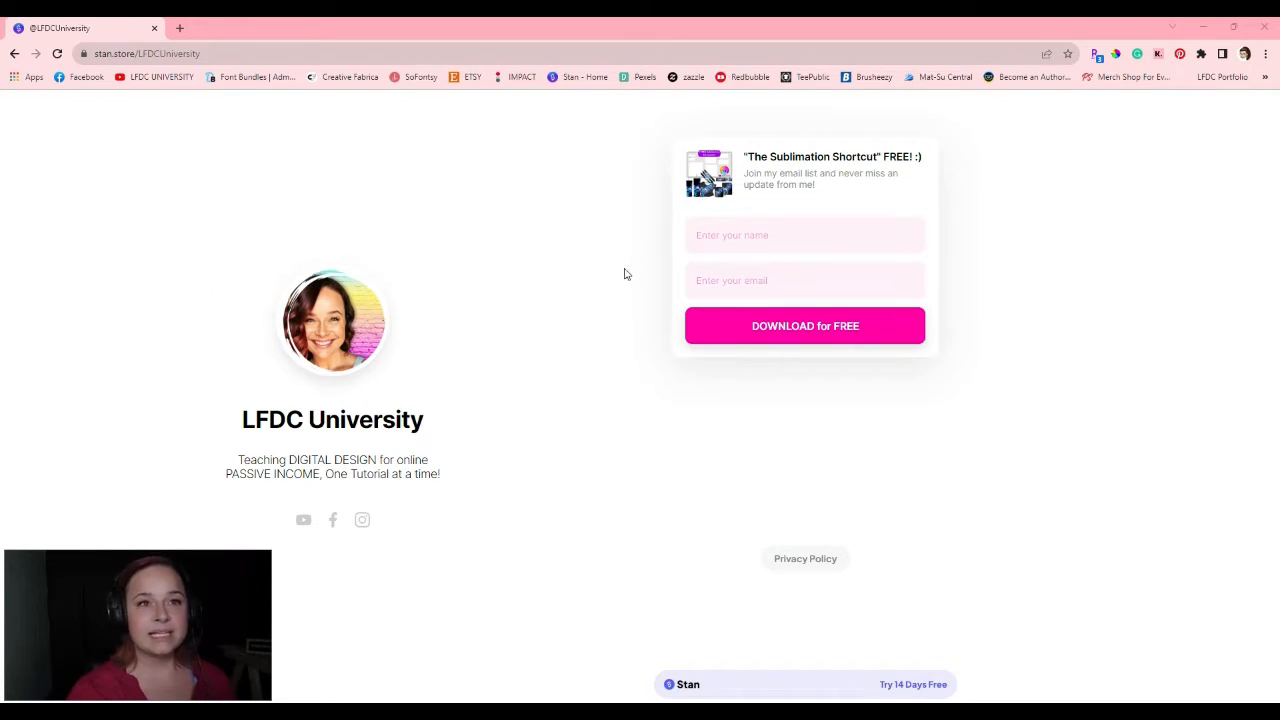
{"action": "left_click", "coordinate": [727, 241]}
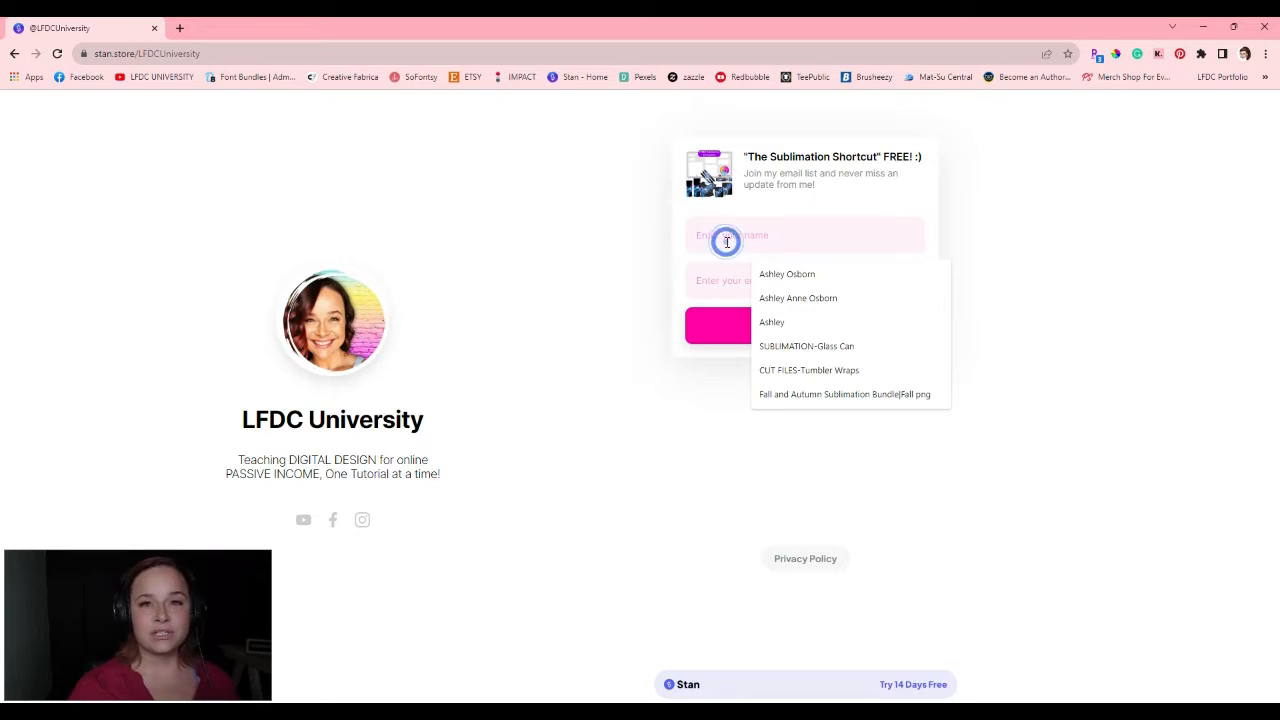
{"action": "left_click", "coordinate": [602, 259]}
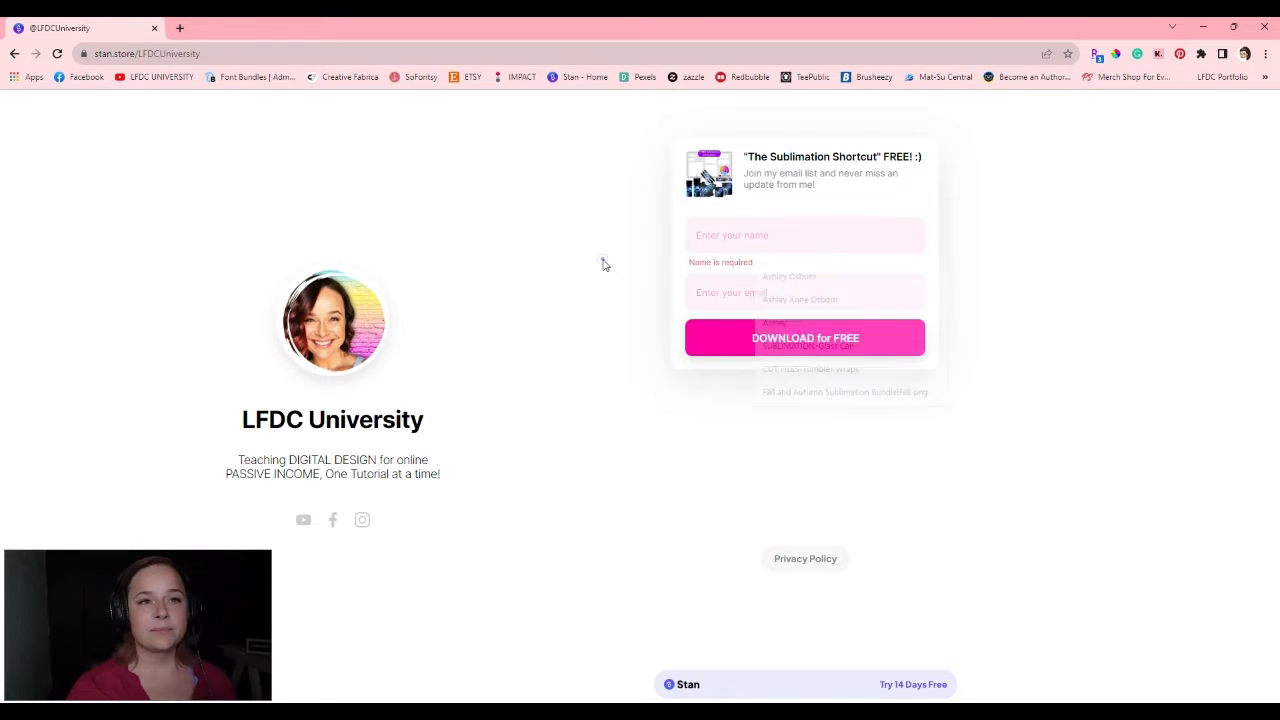
{"action": "left_click", "coordinate": [512, 298]}
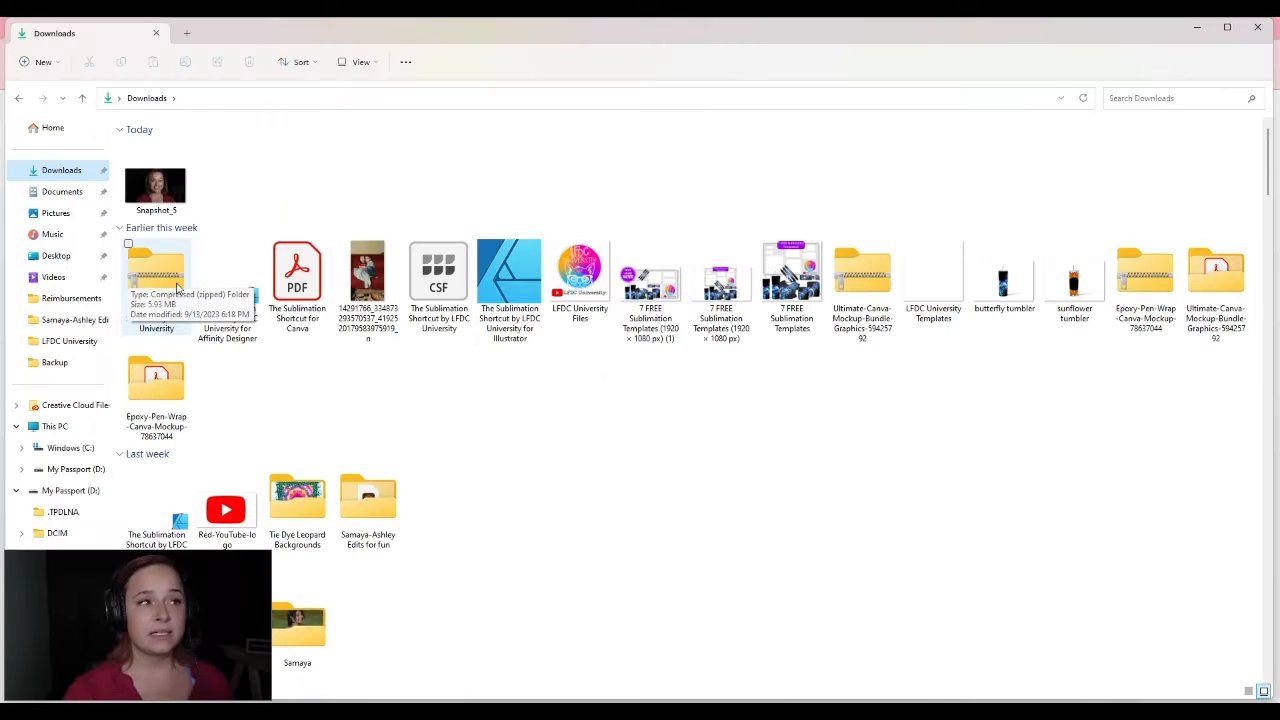
Open the zipped folder The Sublimation Shortcut By LFDC University and extract all its files to the default Downloads subfolder
{"action": "double_click", "coordinate": [500, 345]}
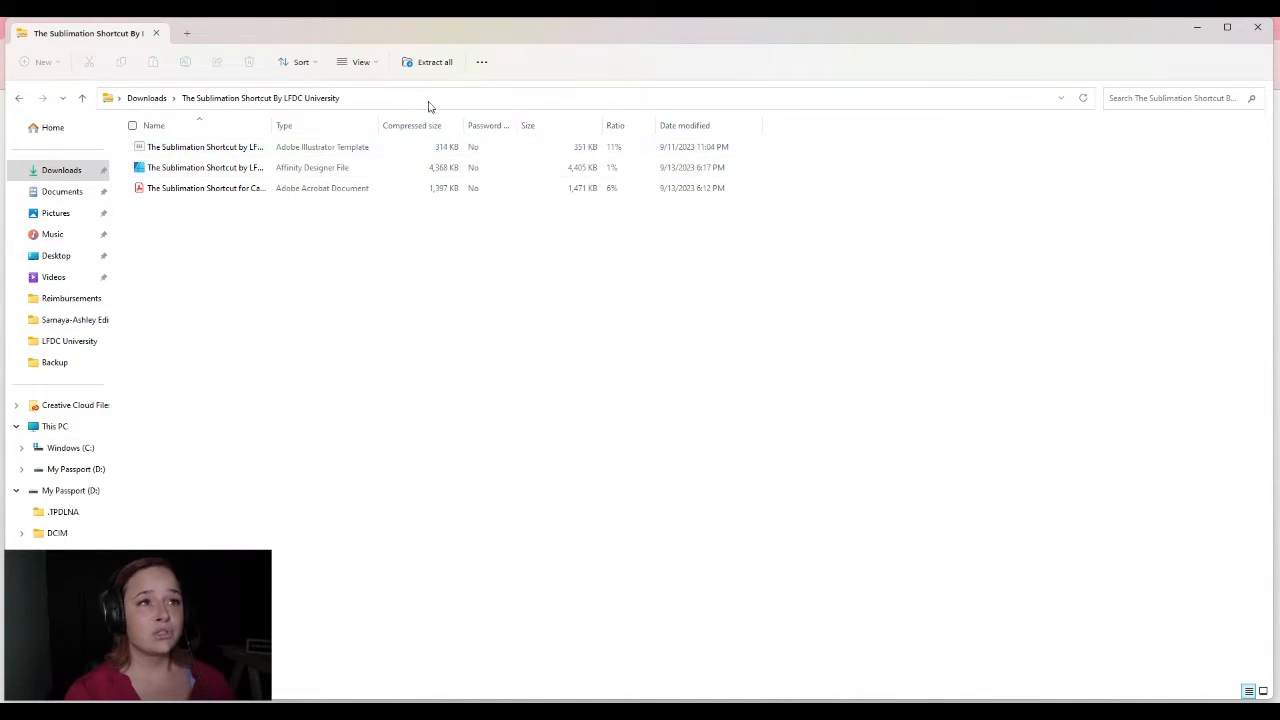
{"action": "left_click", "coordinate": [432, 64]}
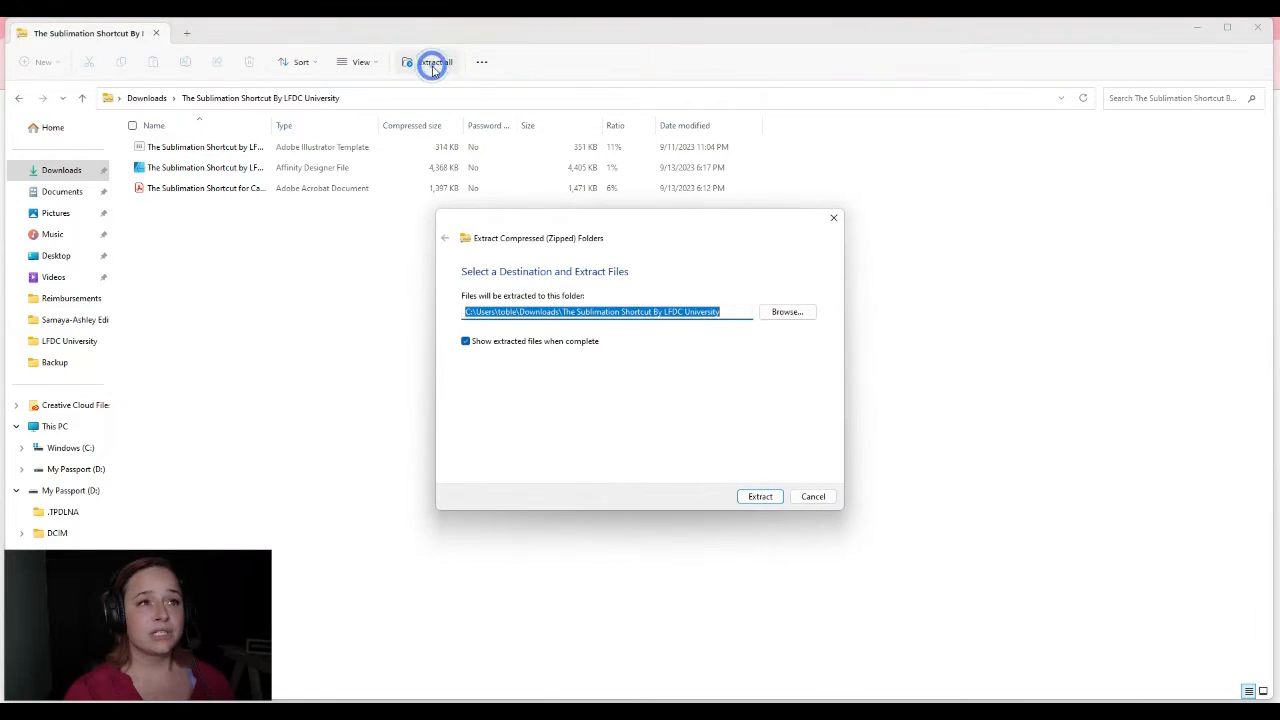
{"action": "left_click", "coordinate": [762, 496]}
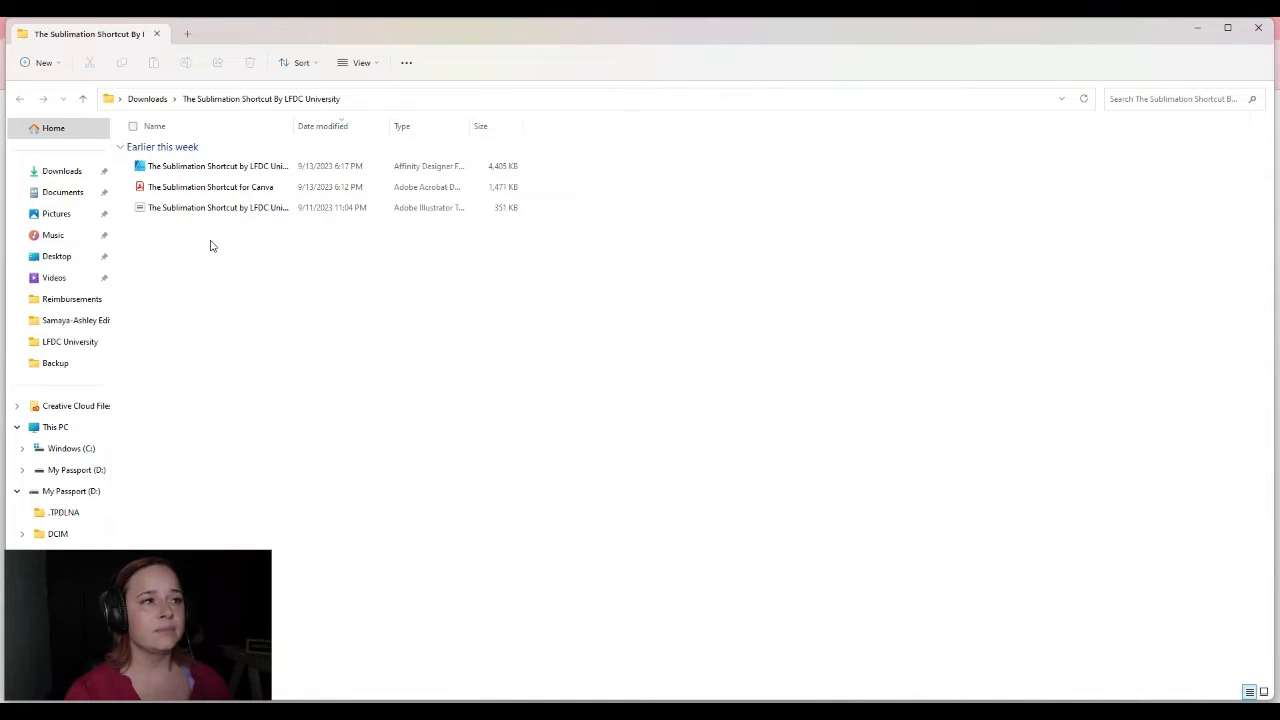
Open the PDF The Sublimation Shortcut for Canva from the extracted files in a maximized window
{"action": "double_click", "coordinate": [198, 190]}
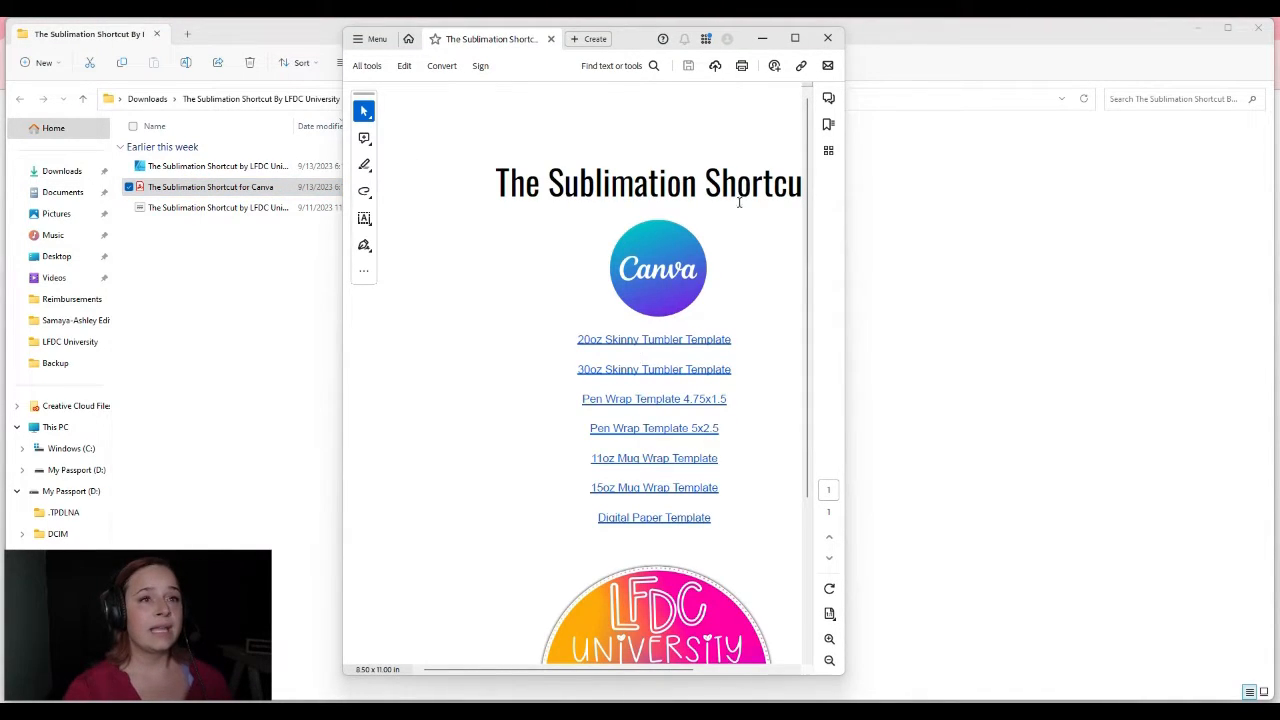
{"action": "left_click", "coordinate": [795, 38]}
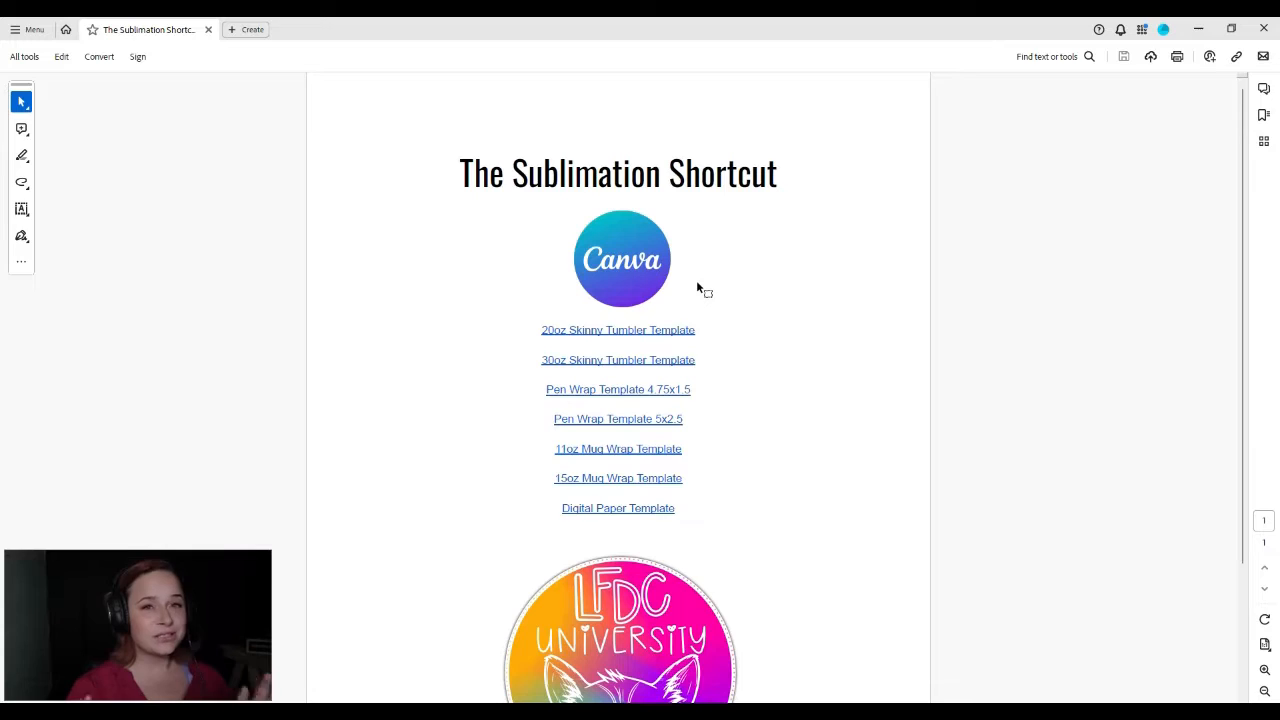
{"action": "scroll", "coordinate": [700, 300], "scroll_direction": "down", "scroll_amount": 1}
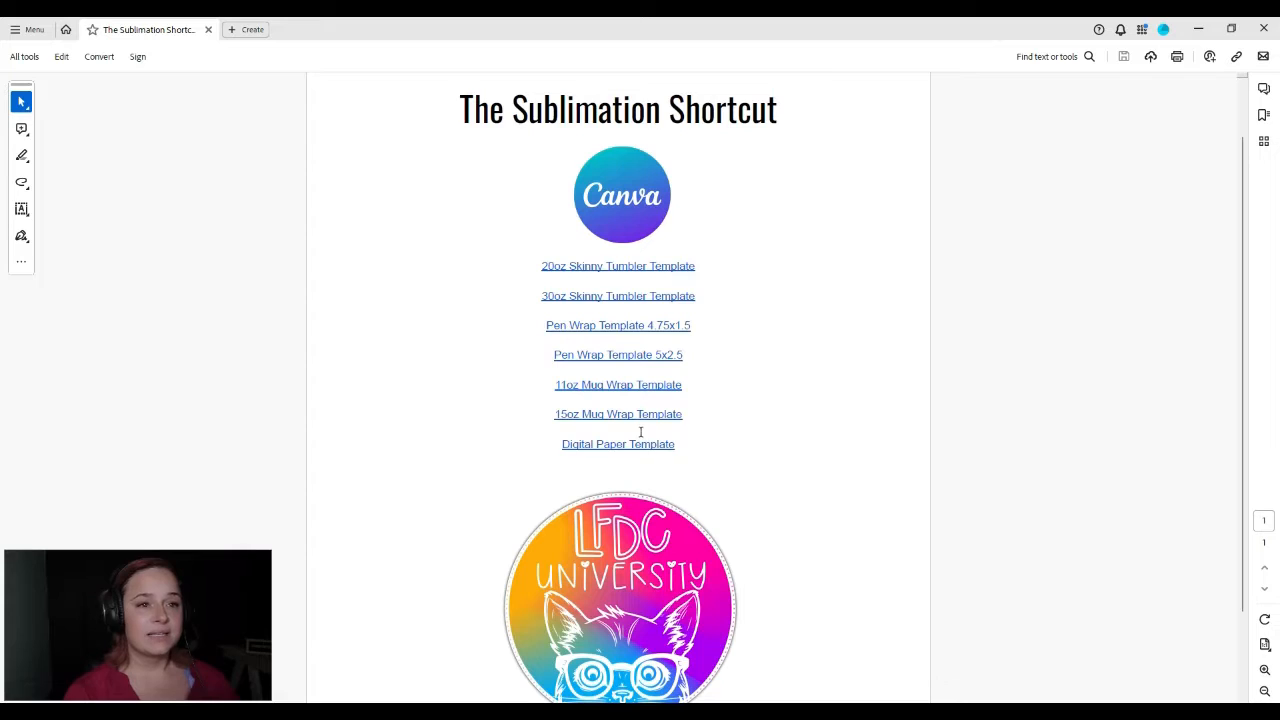
Open the Digital Paper Template link from the PDF and create an editable Canva copy of the template
{"action": "mouse_move", "coordinate": [614, 451]}
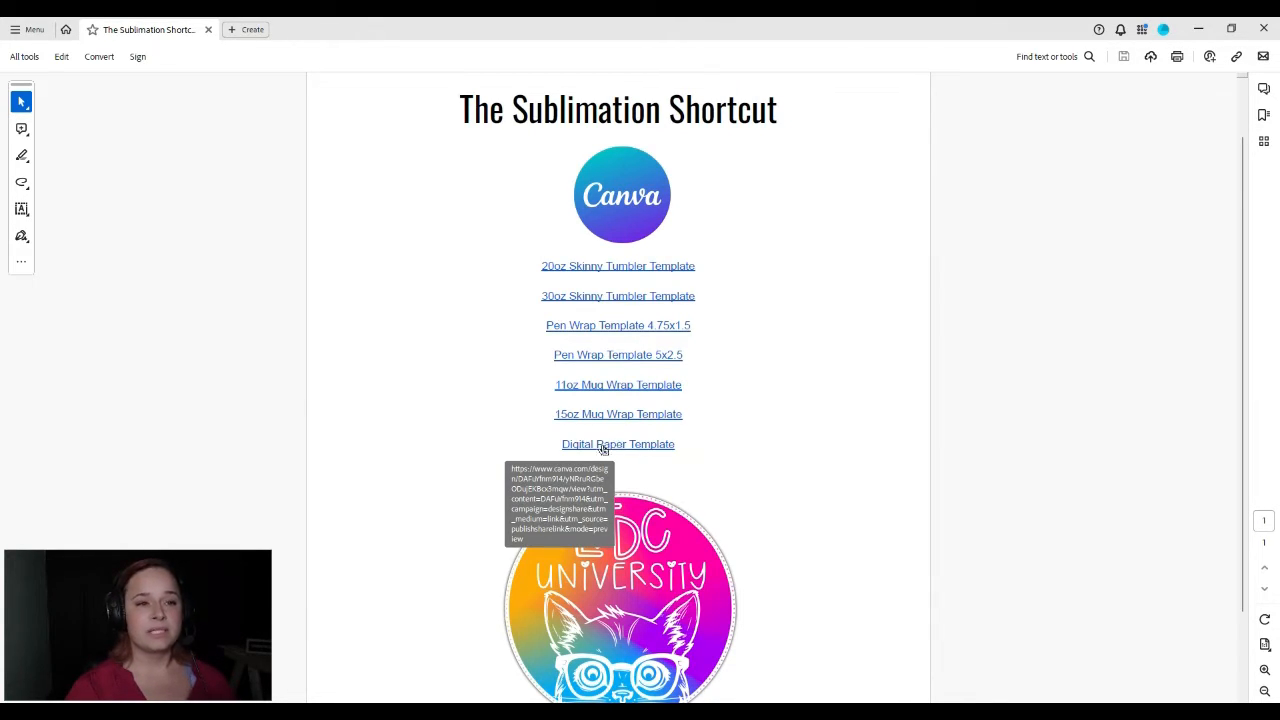
{"action": "left_click", "coordinate": [616, 450]}
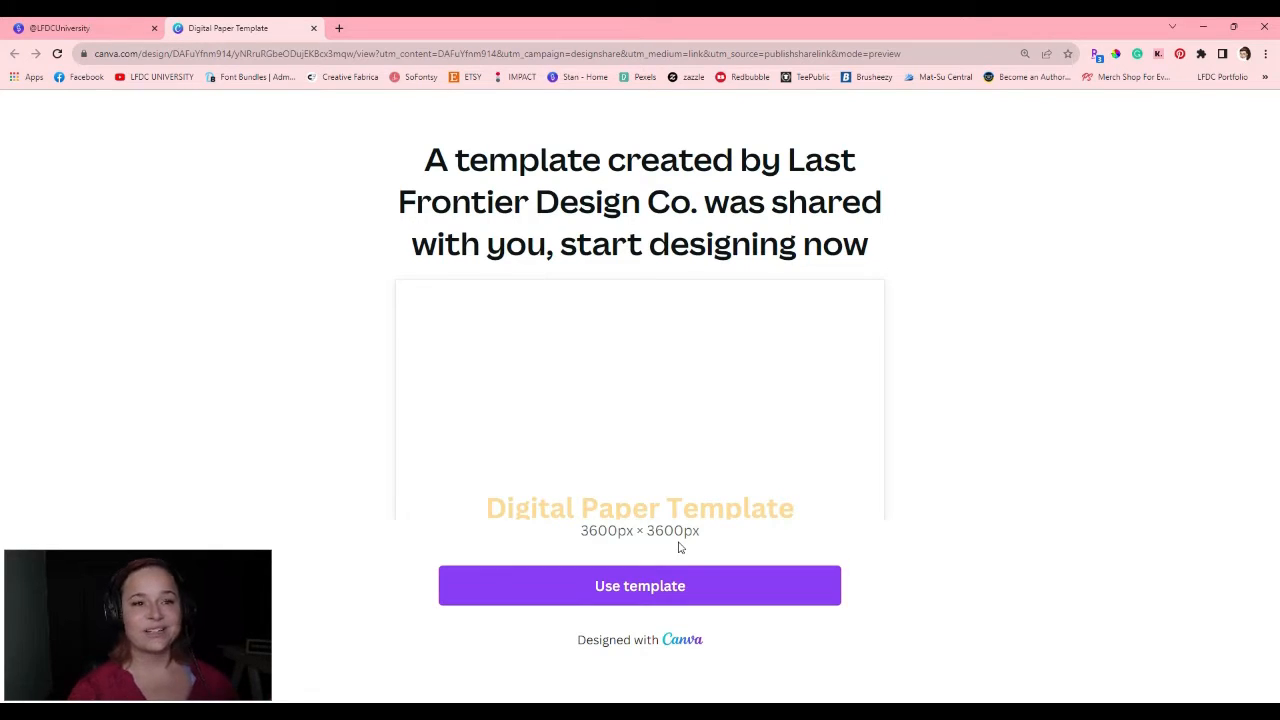
{"action": "left_click", "coordinate": [657, 590]}
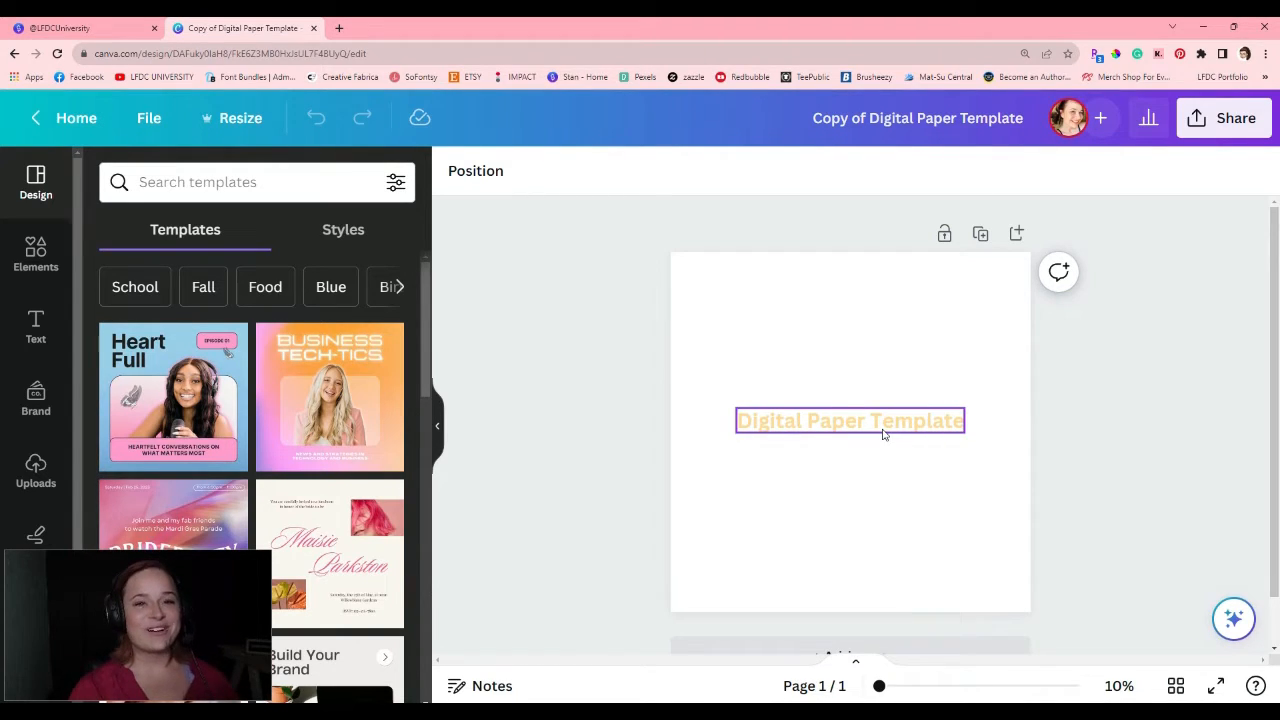
Delete the Digital Paper Template placeholder text from the page
{"action": "left_click", "coordinate": [836, 428]}
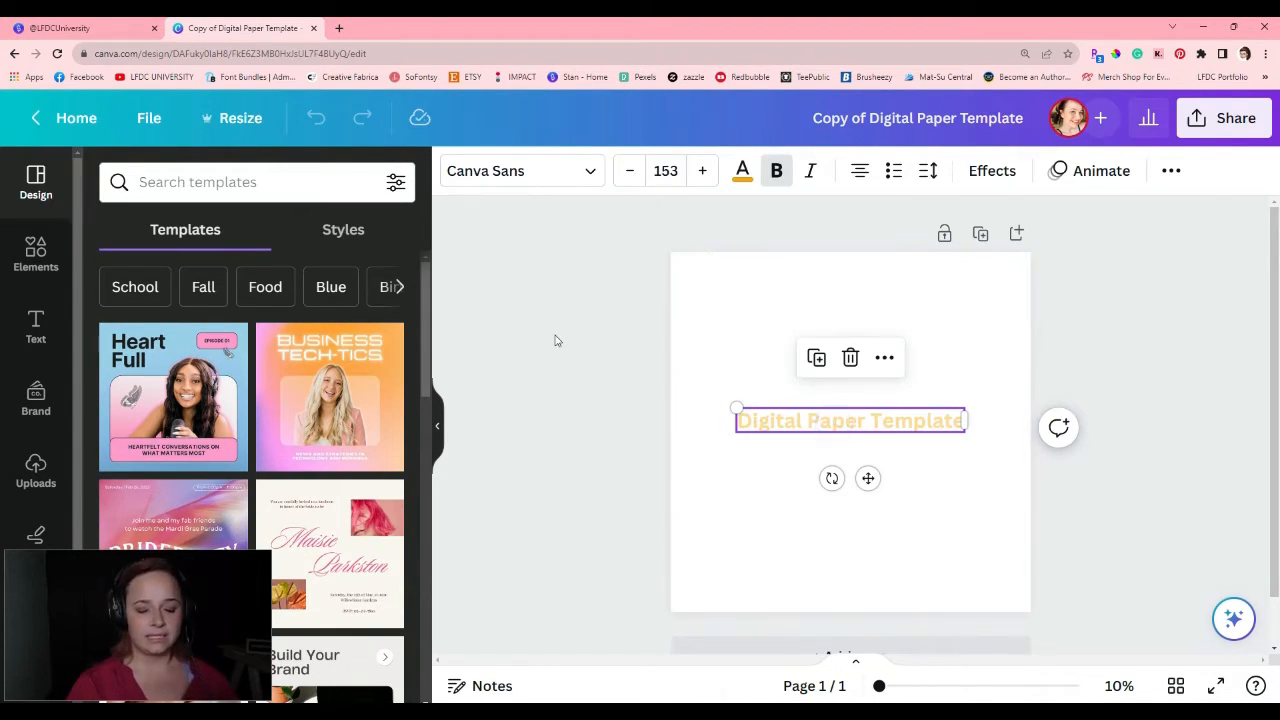
{"action": "key", "text": "Delete"}
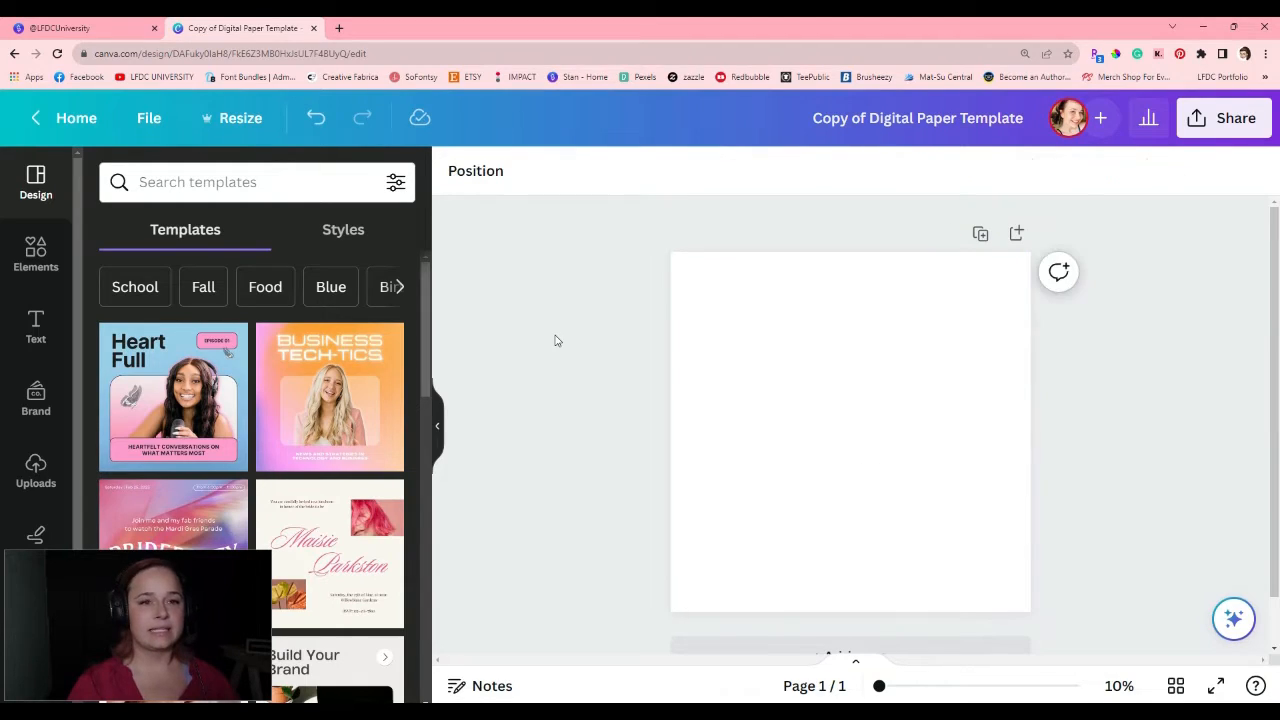
{"action": "left_click", "coordinate": [631, 316]}
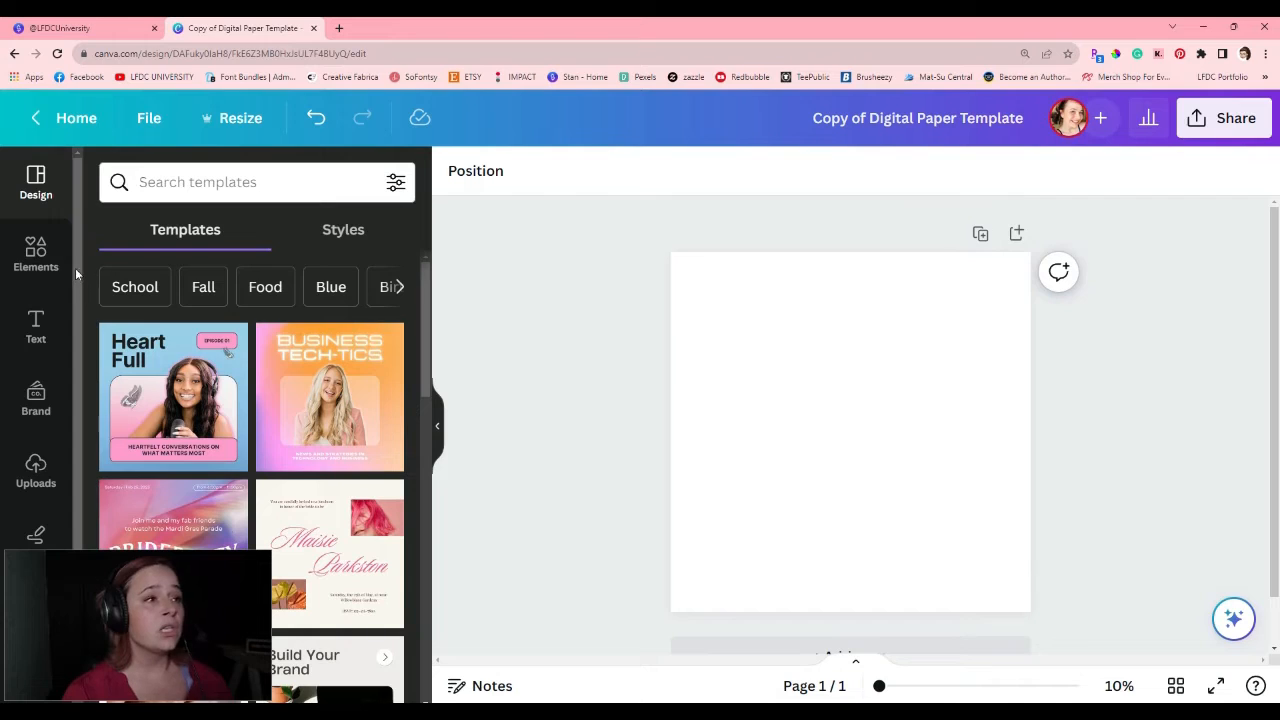
Add the uploaded neon checkered image, align it with the page's upper-left corner and enlarge it to fill the whole page
{"action": "left_click", "coordinate": [35, 466]}
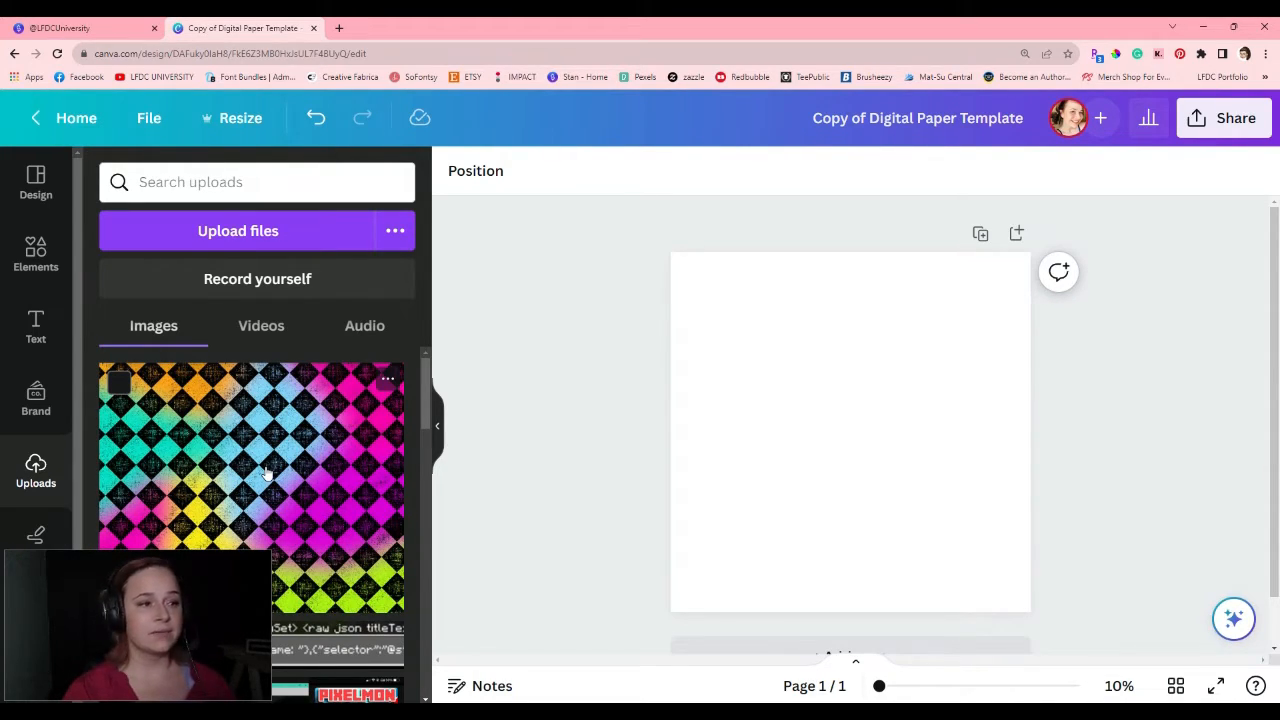
{"action": "left_click", "coordinate": [267, 473]}
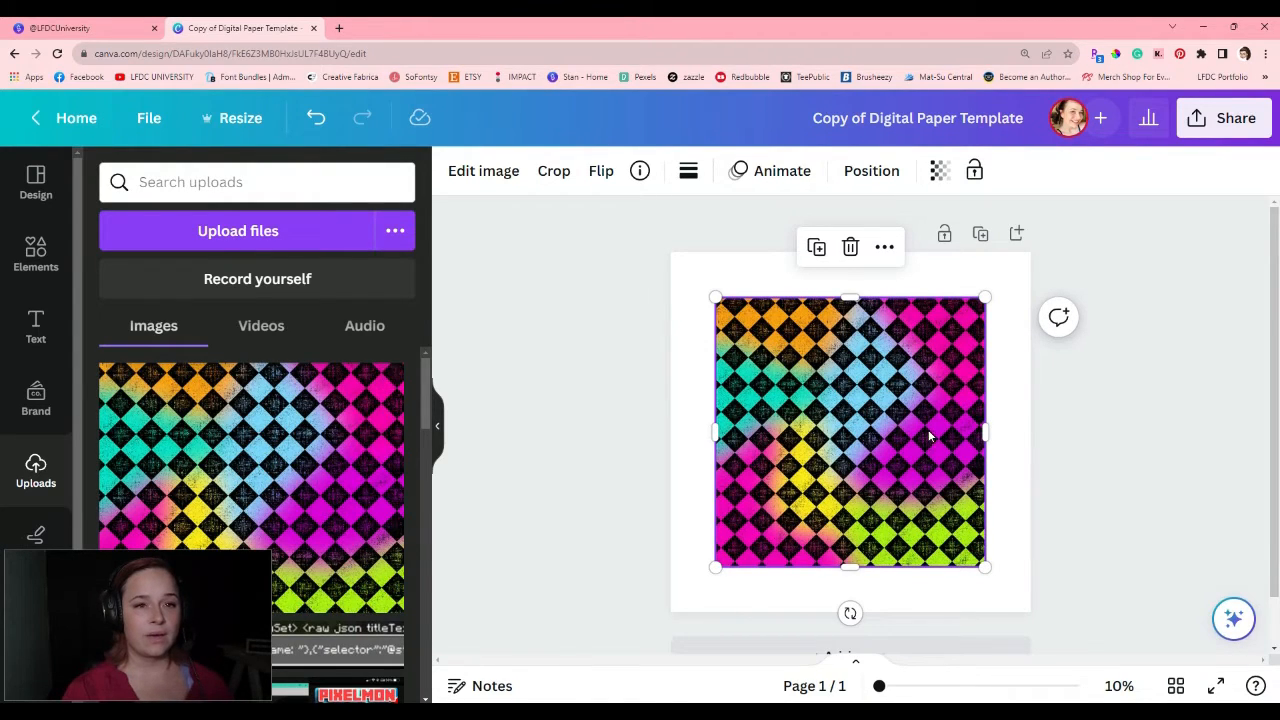
{"action": "left_click_drag", "start_coordinate": [930, 437], "coordinate": [870, 386]}
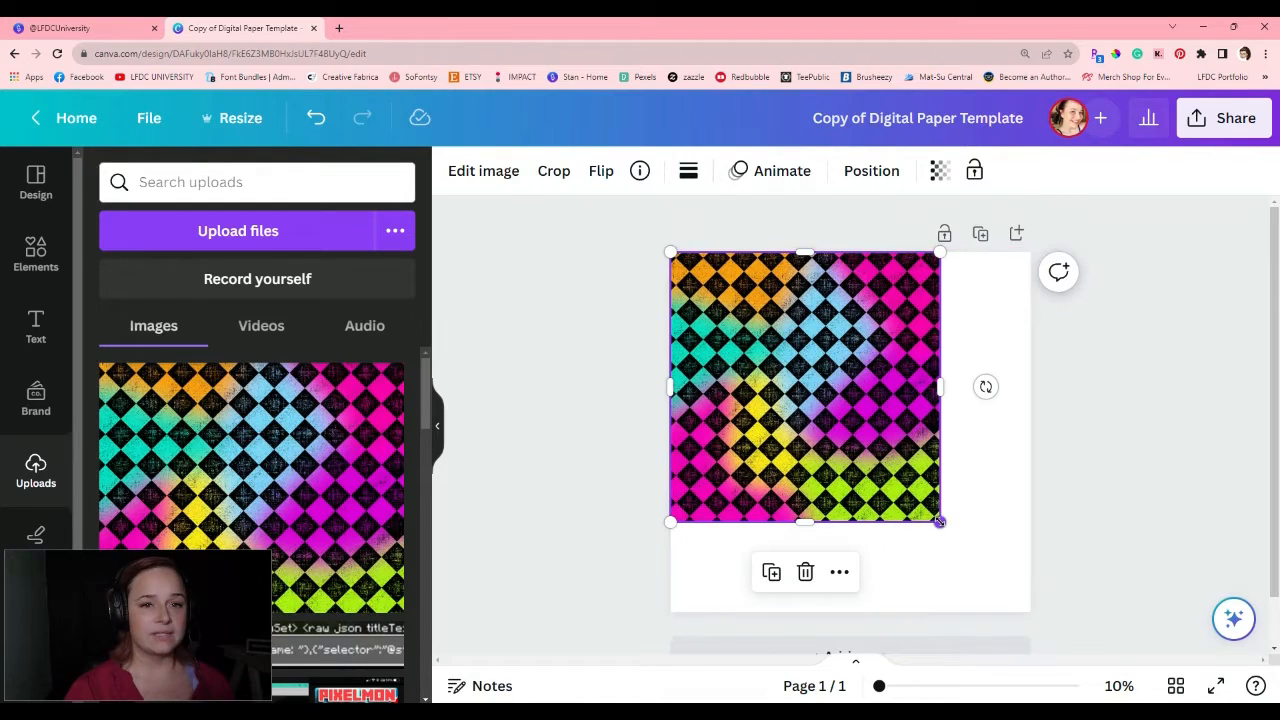
{"action": "left_click_drag", "start_coordinate": [939, 521], "coordinate": [1030, 610]}
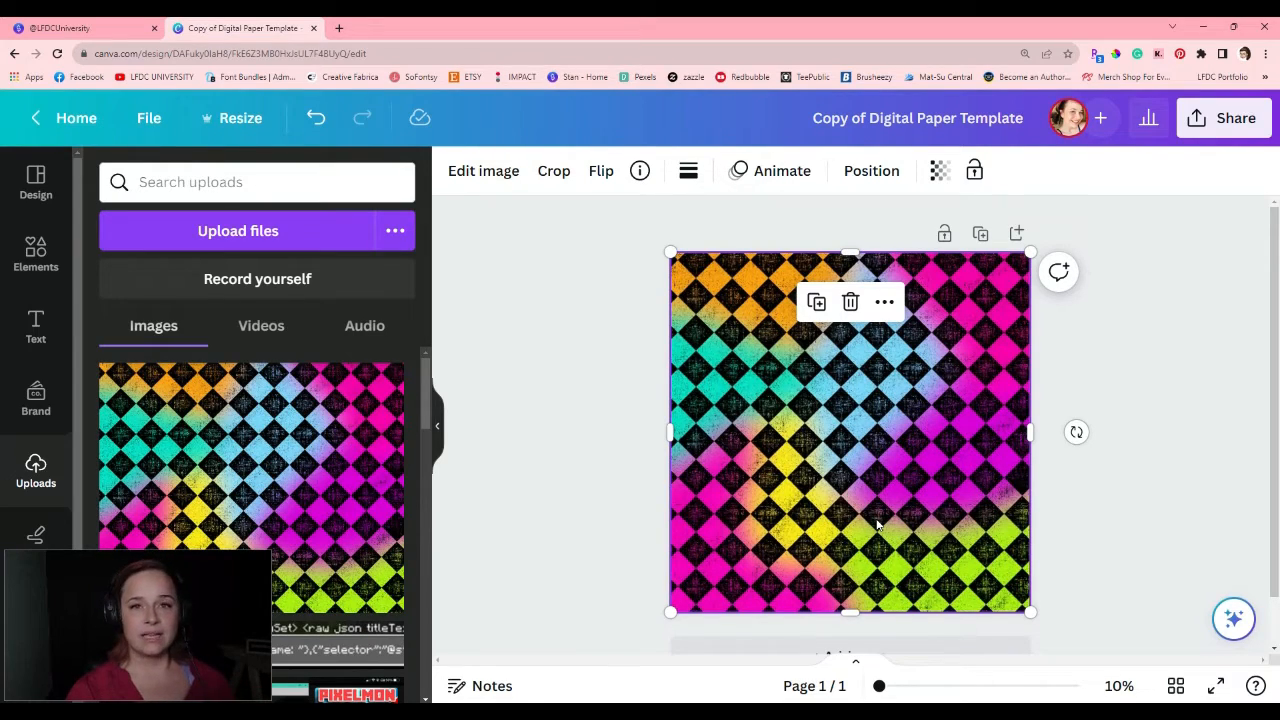
{"action": "left_click", "coordinate": [604, 478]}
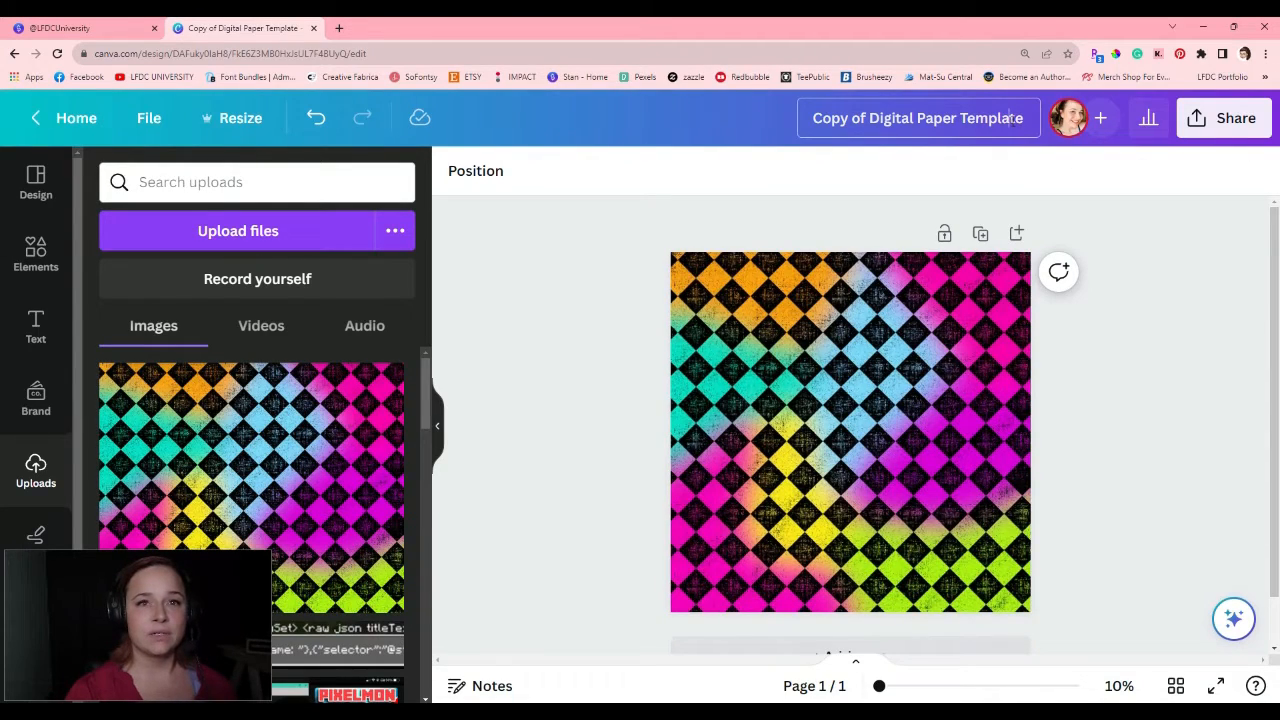
Rename the design as Checkered Neon Digital paper
{"action": "left_click_drag", "start_coordinate": [1012, 118], "coordinate": [800, 104]}
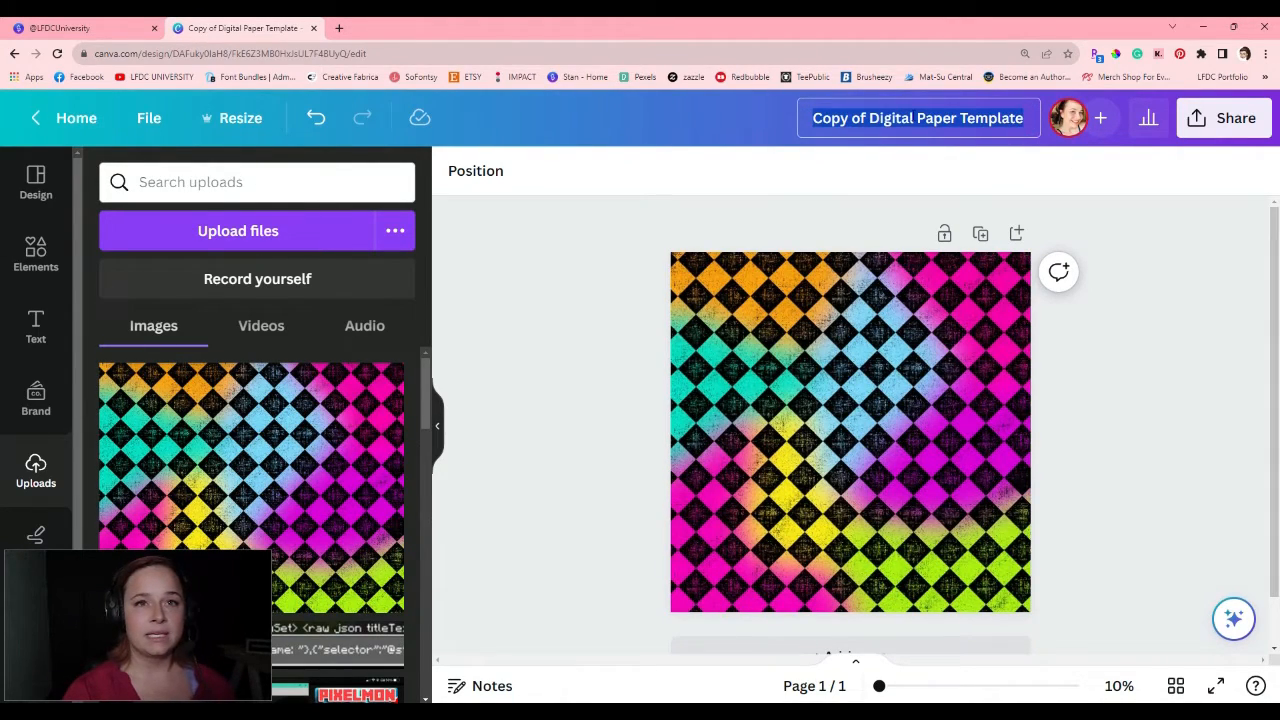
{"action": "type", "text": "Che"}
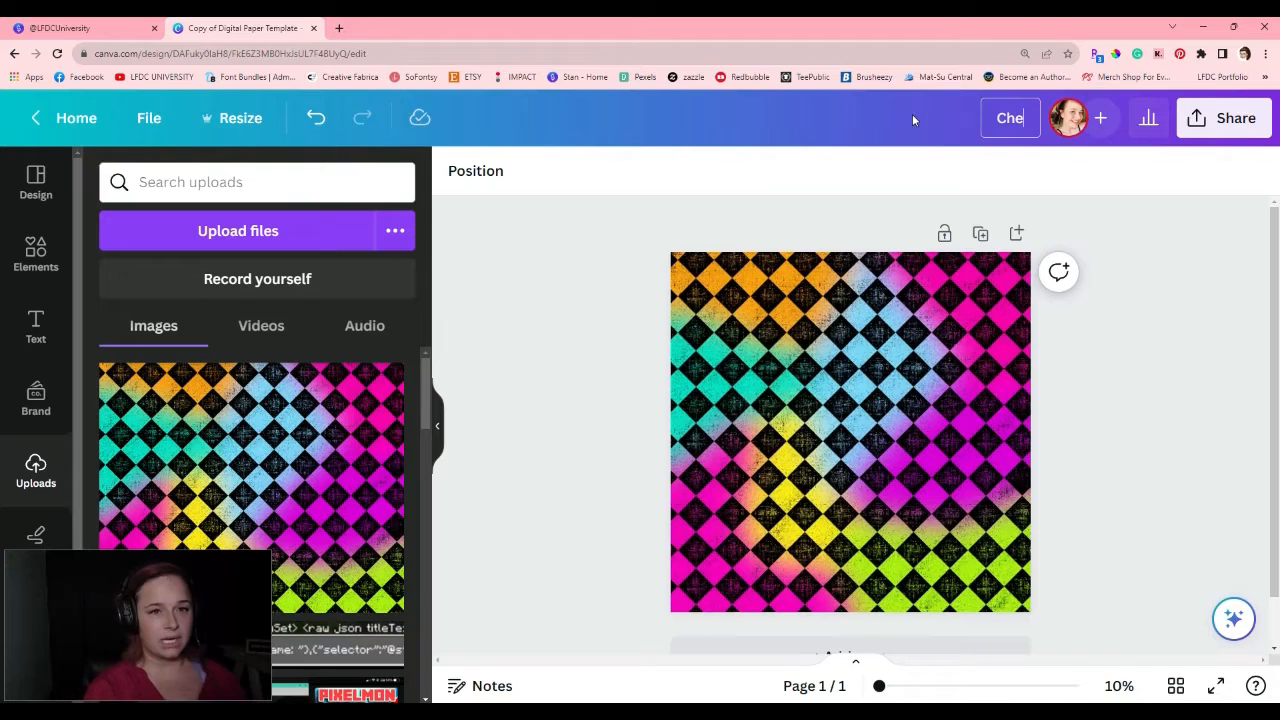
{"action": "type", "text": "cker"}
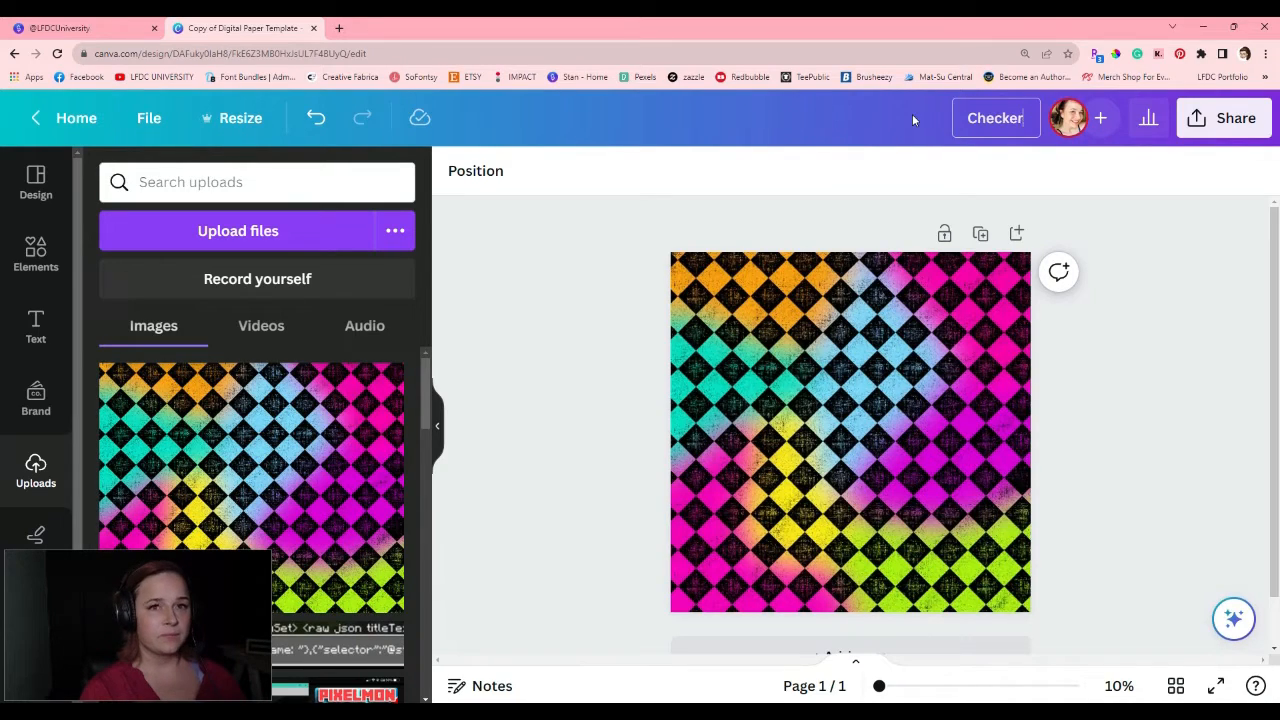
{"action": "type", "text": "ed Neon "}
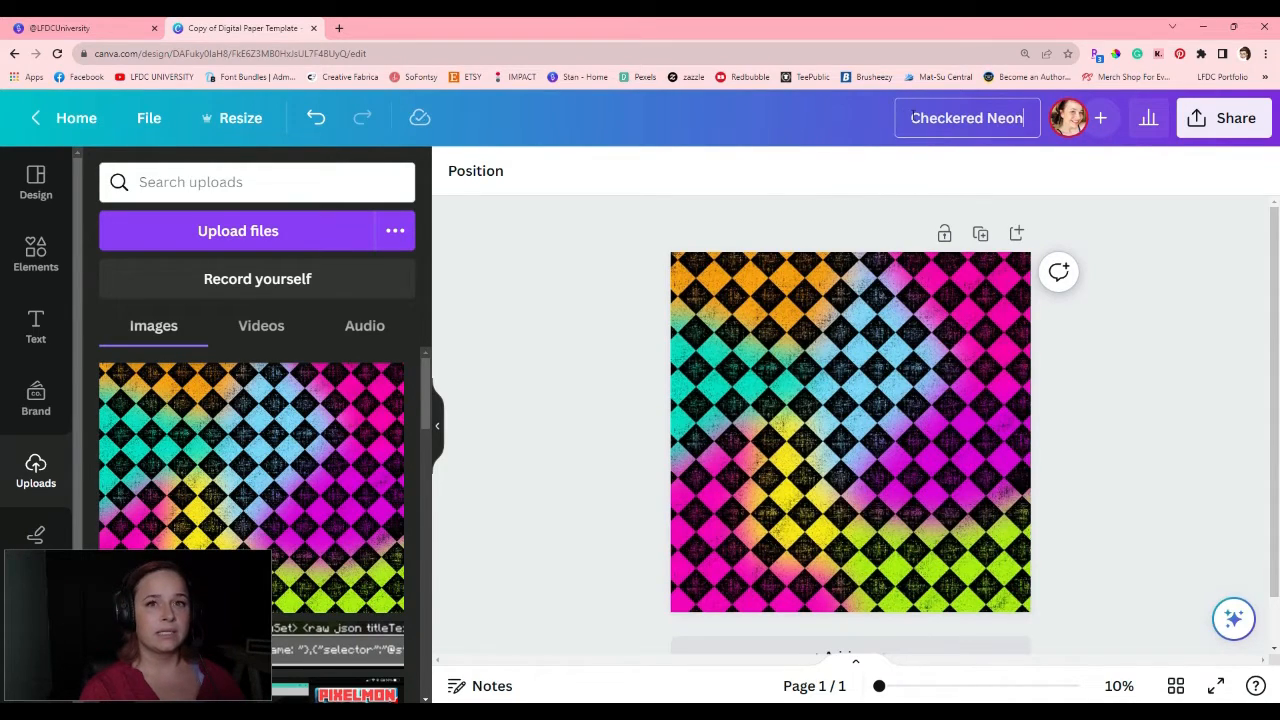
{"action": "type", "text": "Digital paper"}
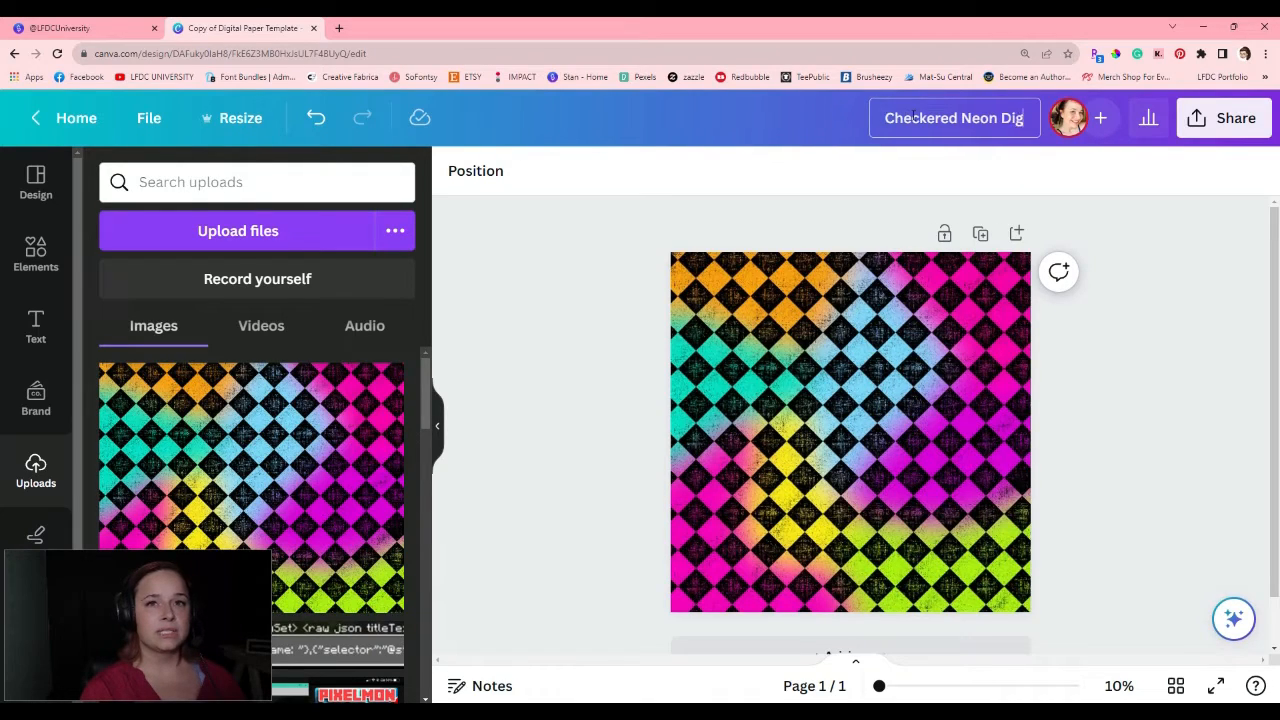
Download the design as a JPG at size 1 and quality 80
{"action": "left_click", "coordinate": [1206, 128]}
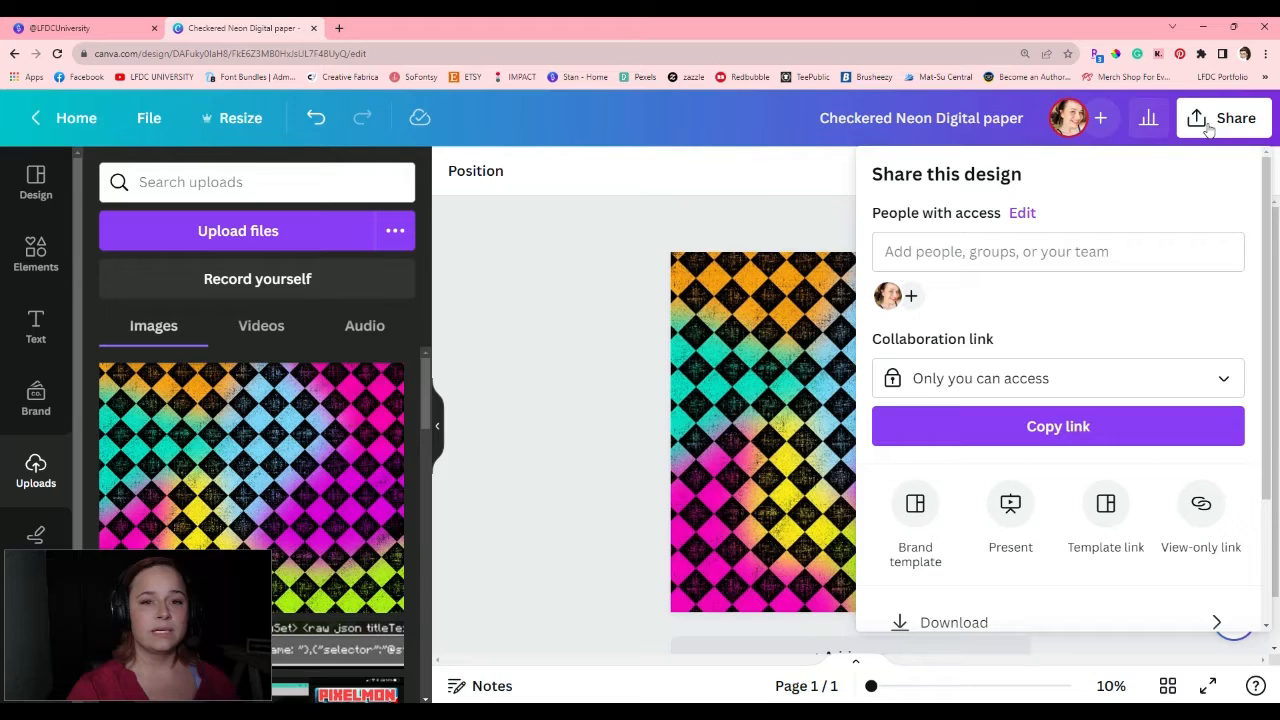
{"action": "left_click", "coordinate": [930, 620]}
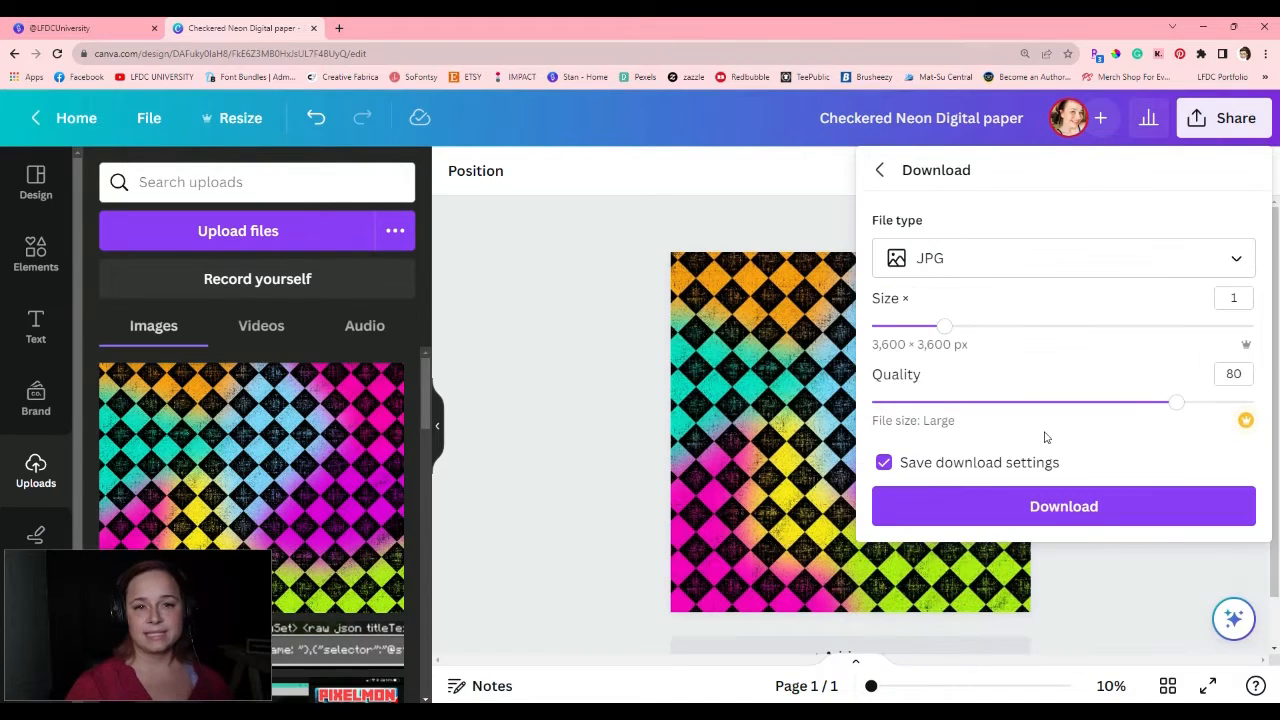
{"action": "left_click", "coordinate": [1033, 508]}
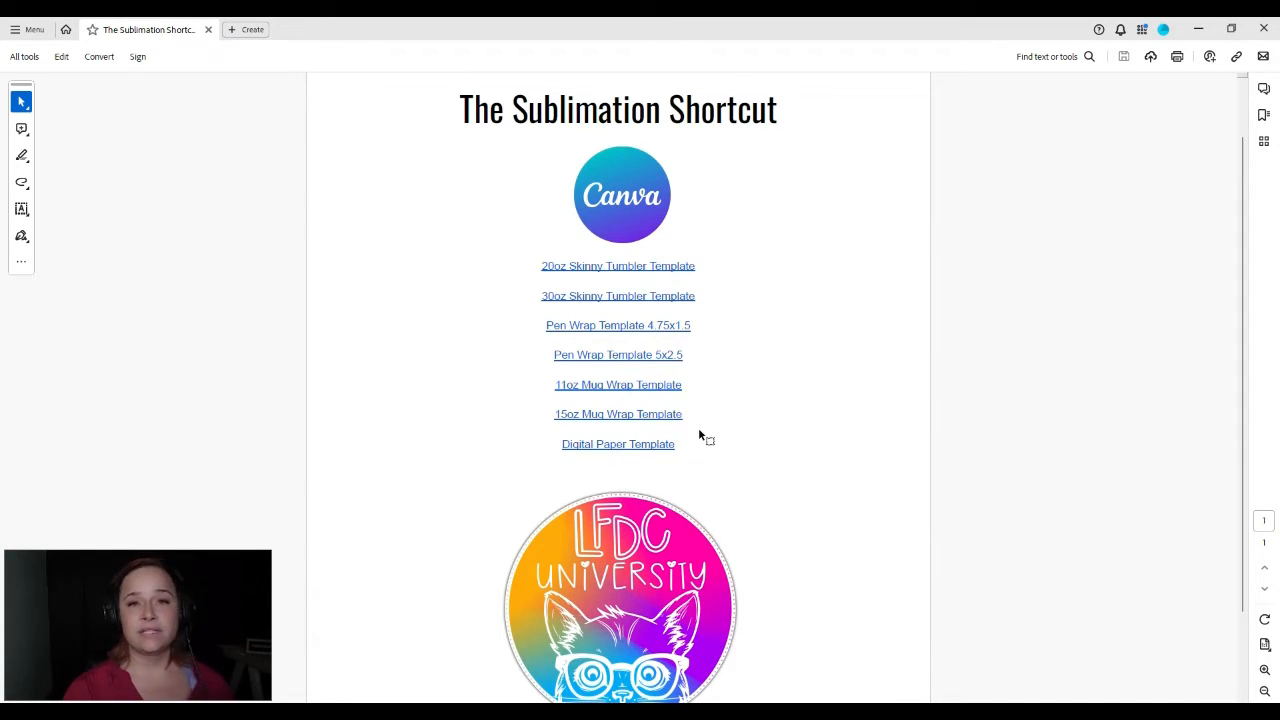
Create an editable copy of the 15oz Mug Wrap Template from the PDF's link and delete its placeholder text
{"action": "left_click", "coordinate": [615, 420]}
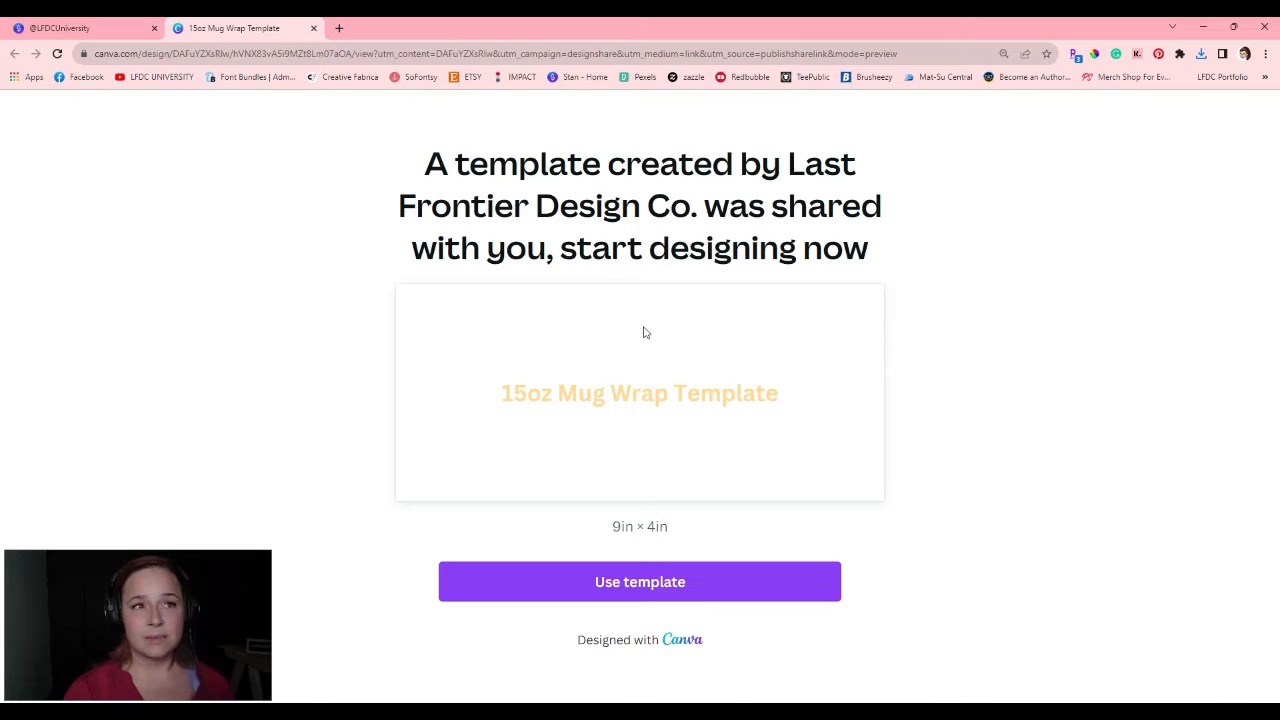
{"action": "left_click", "coordinate": [640, 593]}
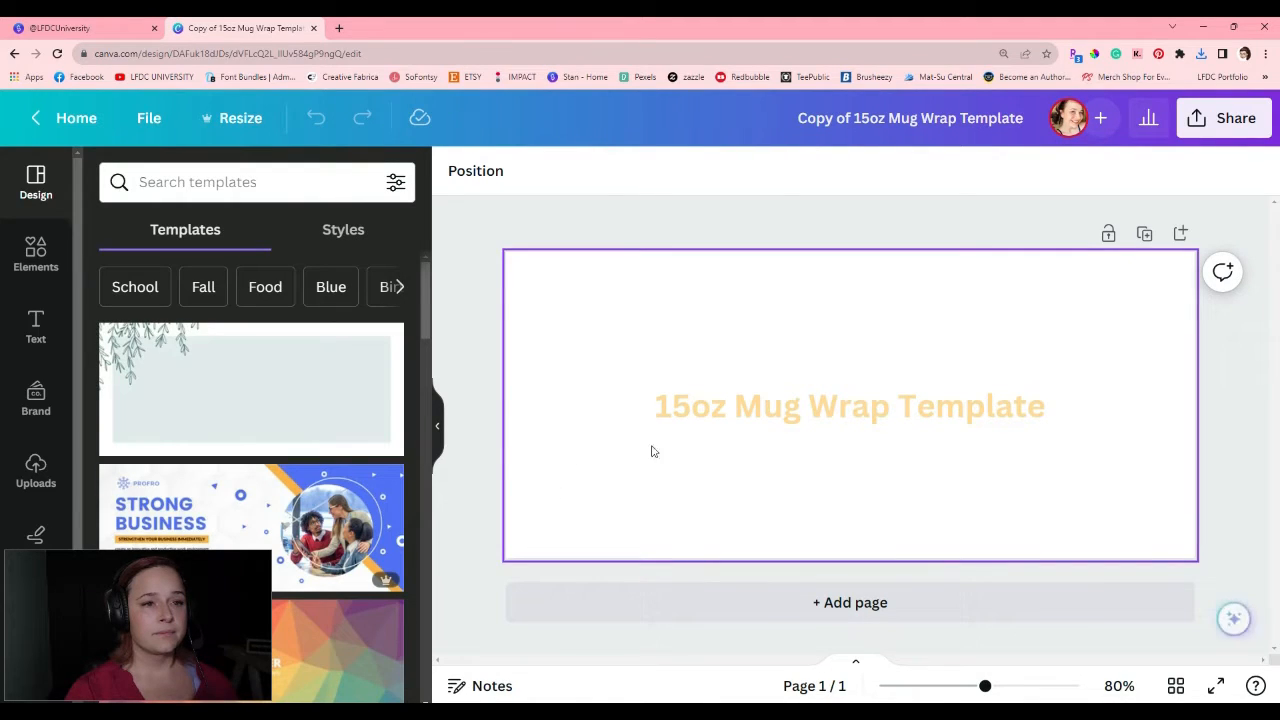
{"action": "left_click", "coordinate": [743, 406]}
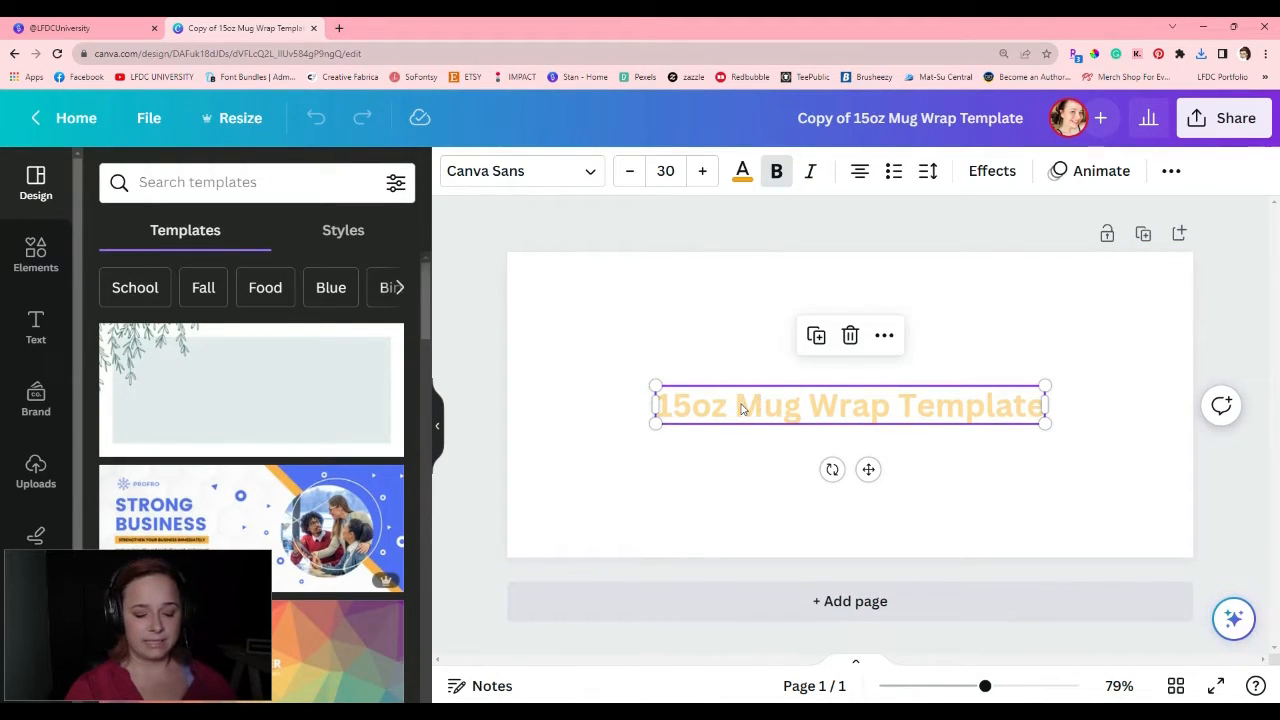
{"action": "key", "text": "Delete"}
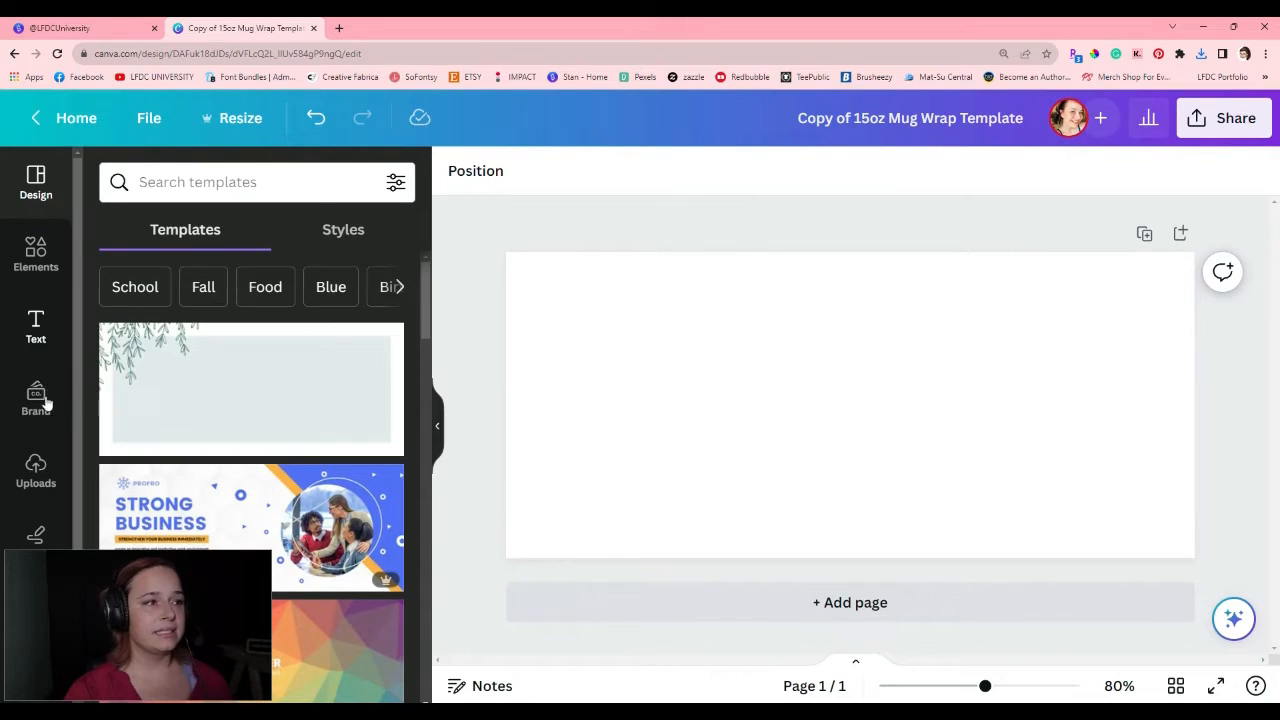
Add the uploaded neon checkered image, enlarge it to the mug wrap's full width and shift it upward so its middle part covers the page
{"action": "left_click", "coordinate": [36, 468]}
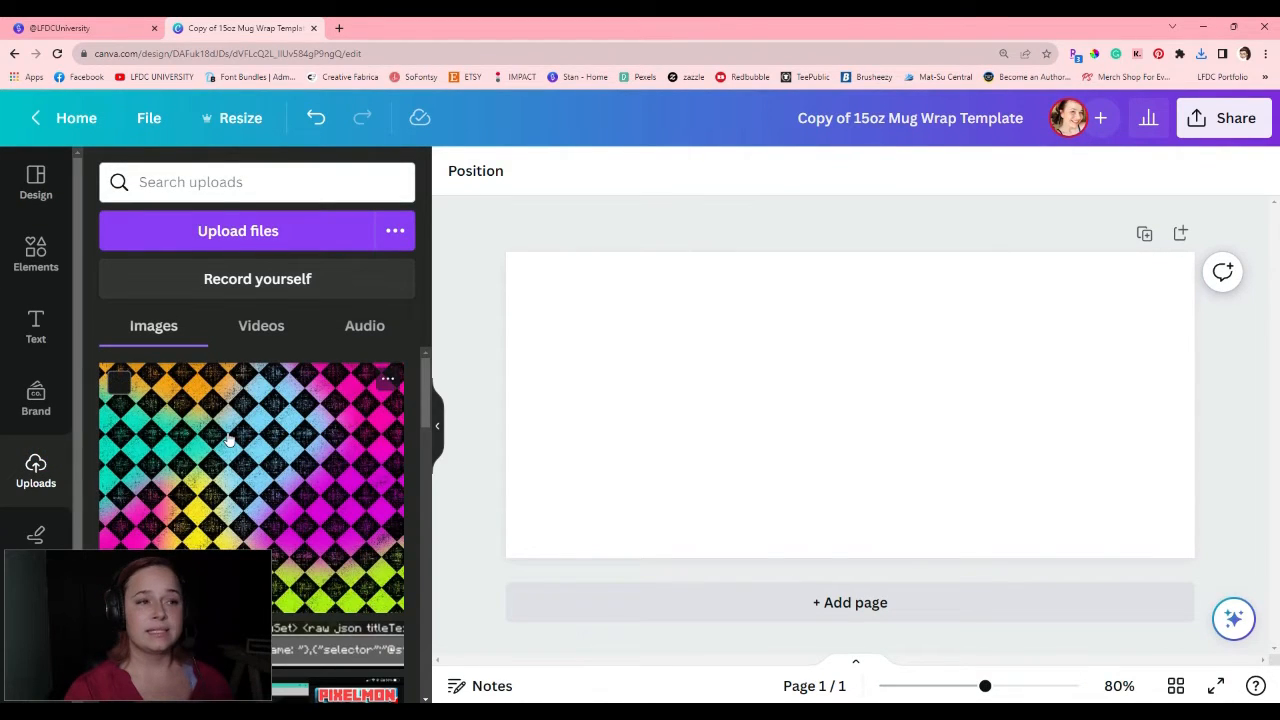
{"action": "left_click", "coordinate": [229, 440]}
{"action": "left_click_drag", "start_coordinate": [860, 386], "coordinate": [633, 350]}
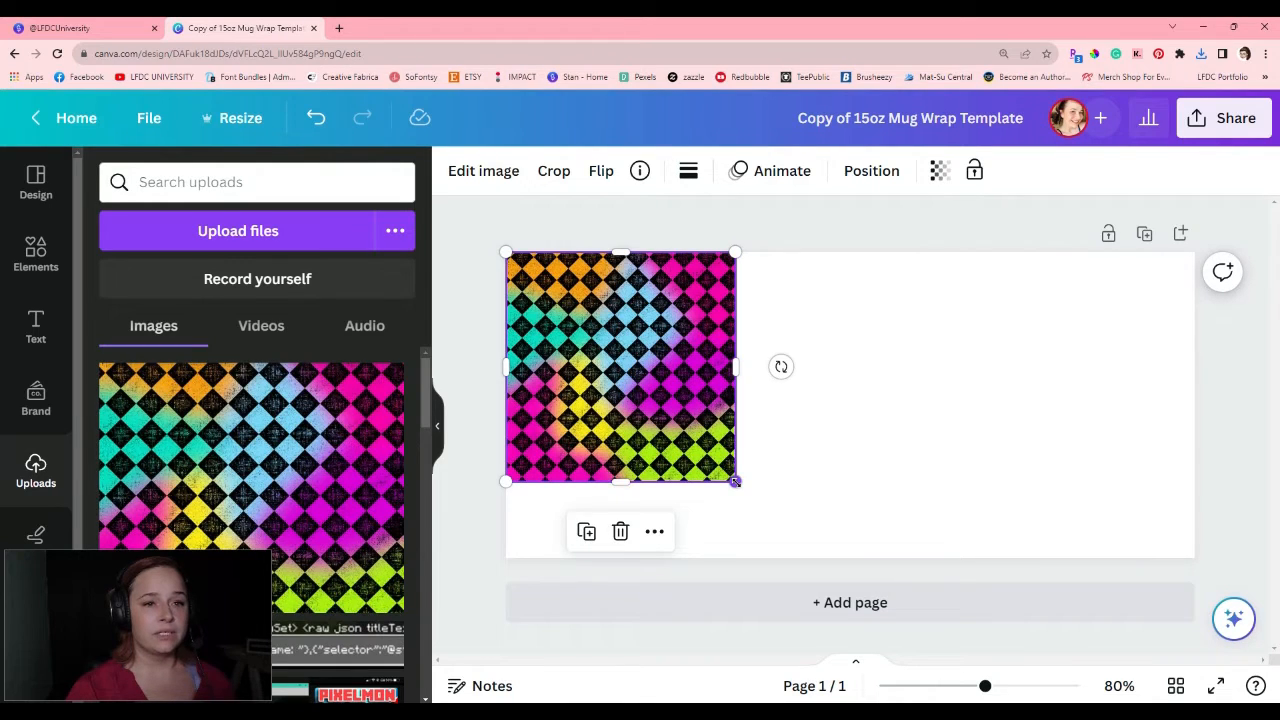
{"action": "left_click_drag", "start_coordinate": [735, 481], "coordinate": [1130, 665]}
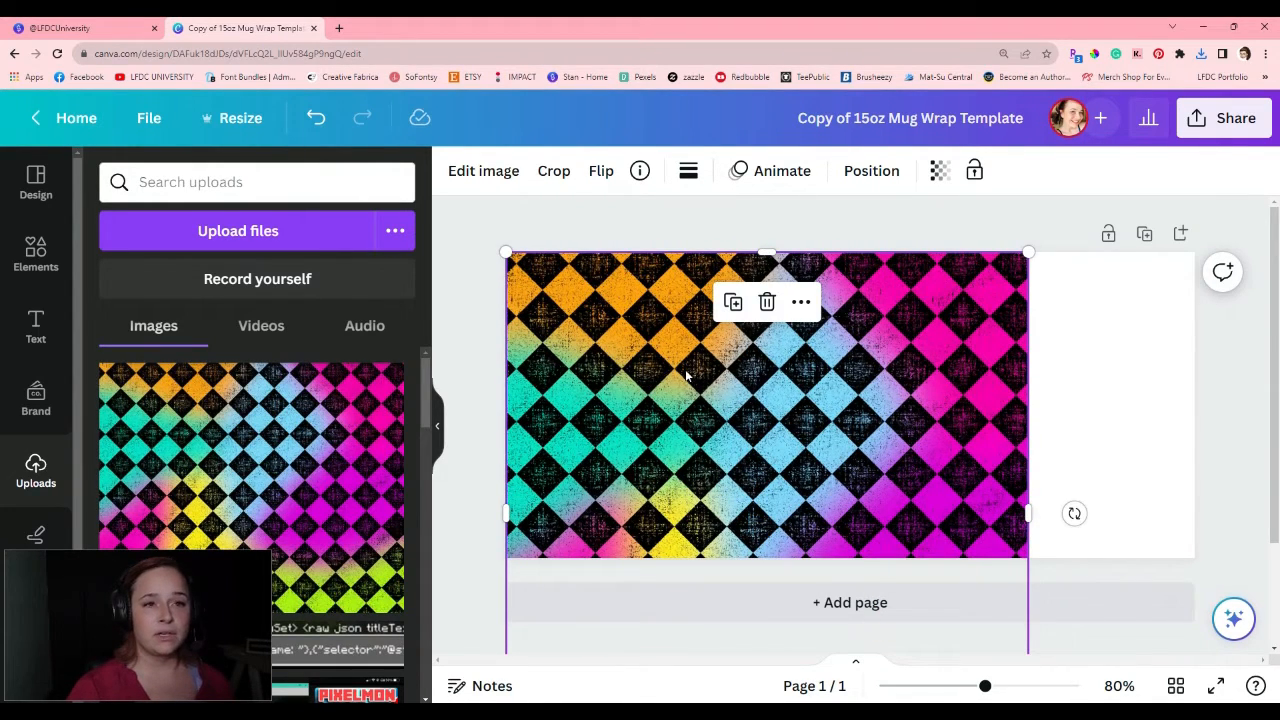
{"action": "left_click_drag", "start_coordinate": [686, 375], "coordinate": [697, 455]}
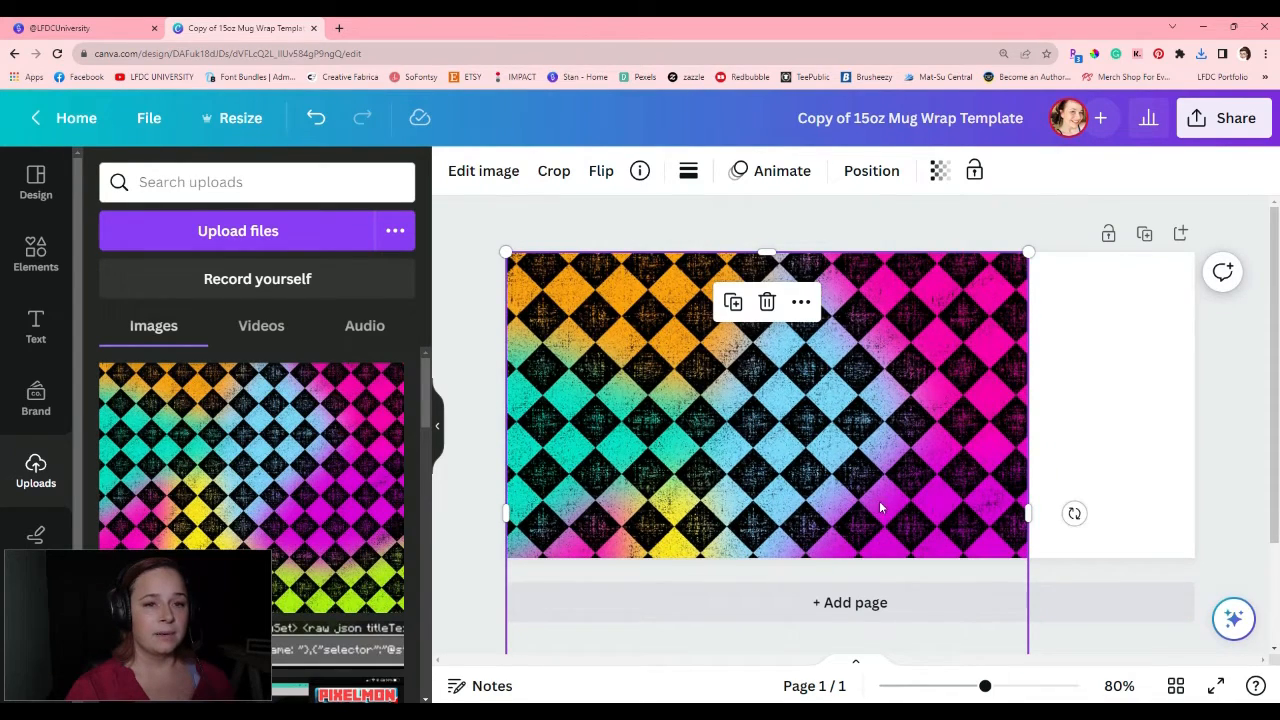
{"action": "scroll", "coordinate": [895, 505], "scroll_direction": "down", "scroll_amount": 2}
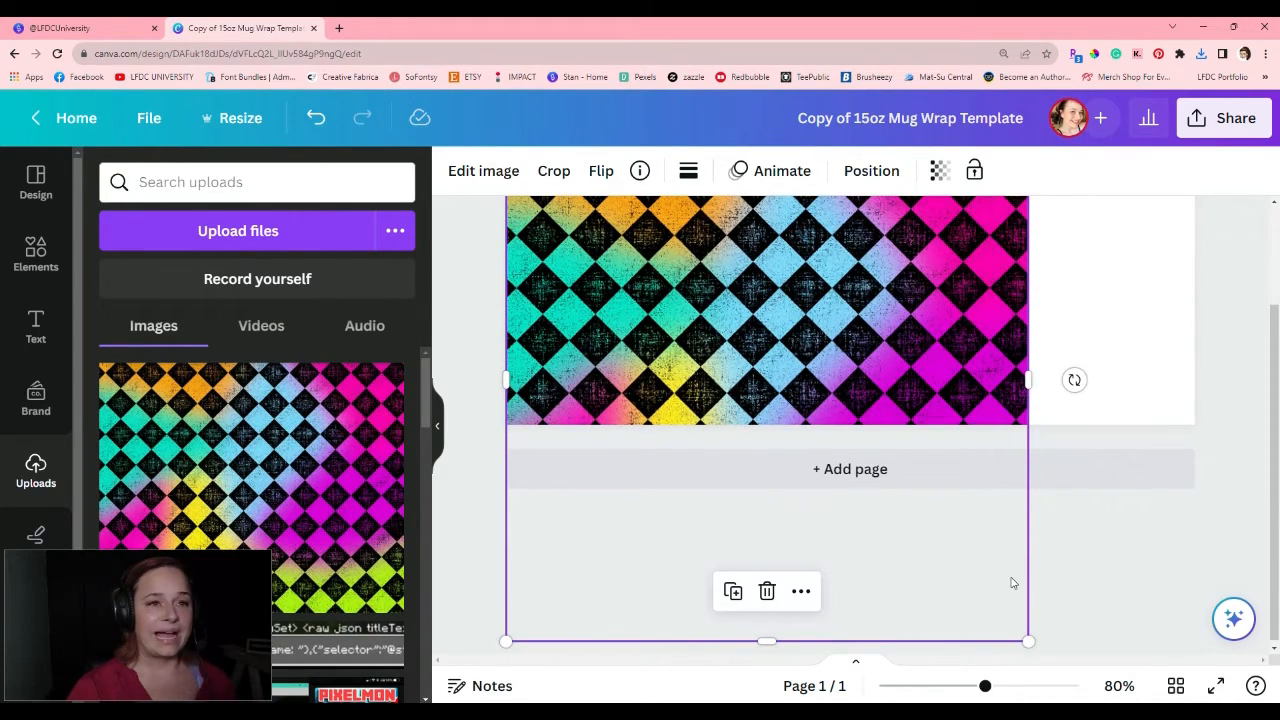
{"action": "left_click_drag", "start_coordinate": [1028, 641], "coordinate": [1194, 650]}
{"action": "scroll", "coordinate": [785, 475], "scroll_direction": "up", "scroll_amount": 2}
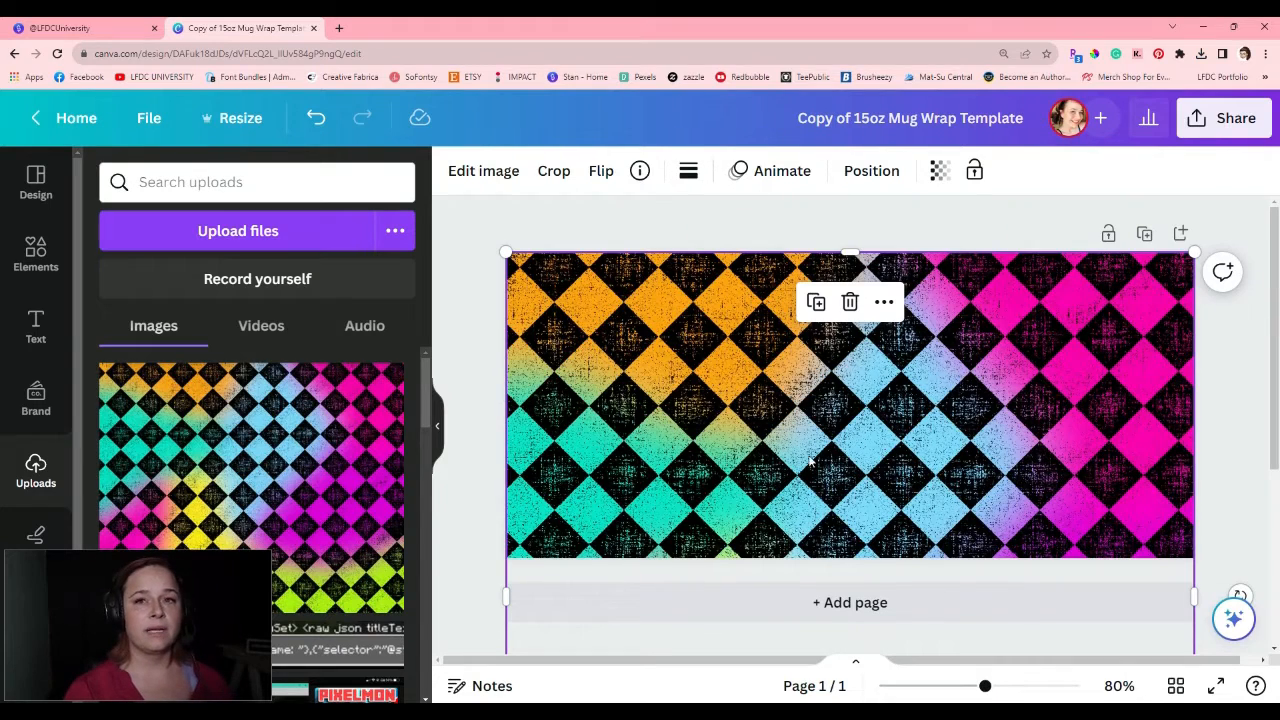
{"action": "left_click_drag", "start_coordinate": [760, 455], "coordinate": [762, 340]}
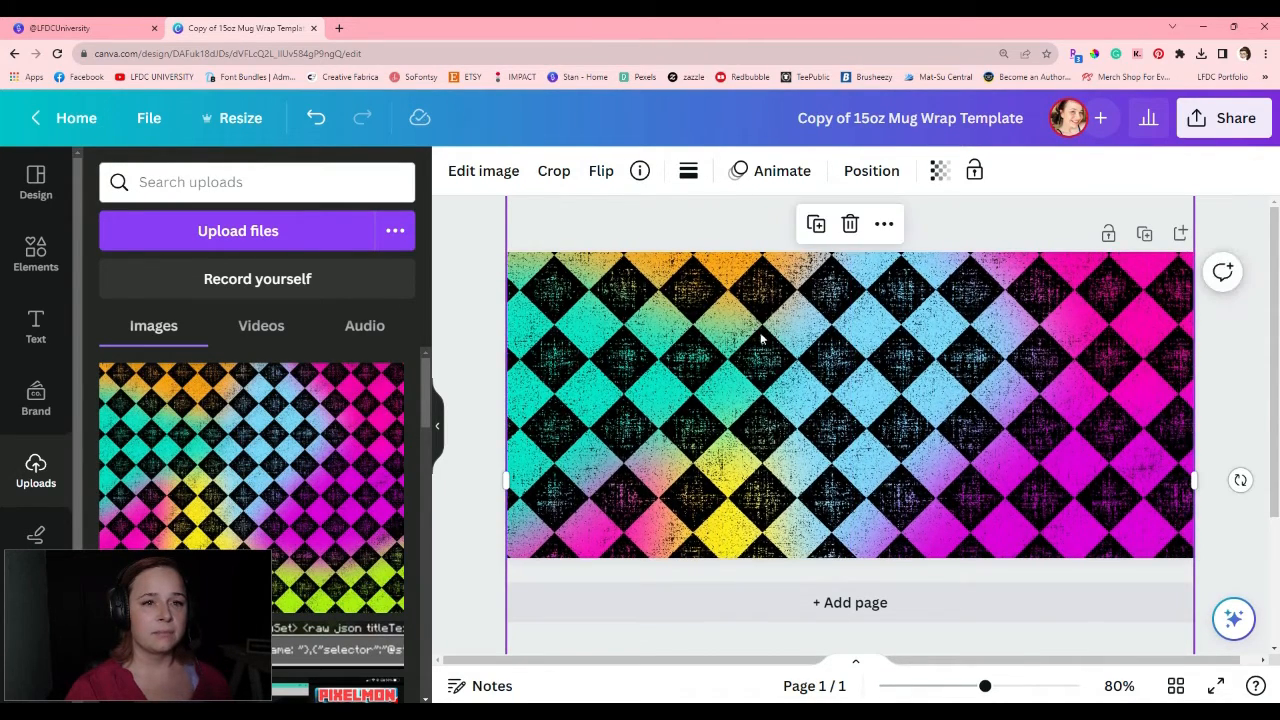
{"action": "left_click", "coordinate": [1240, 332]}
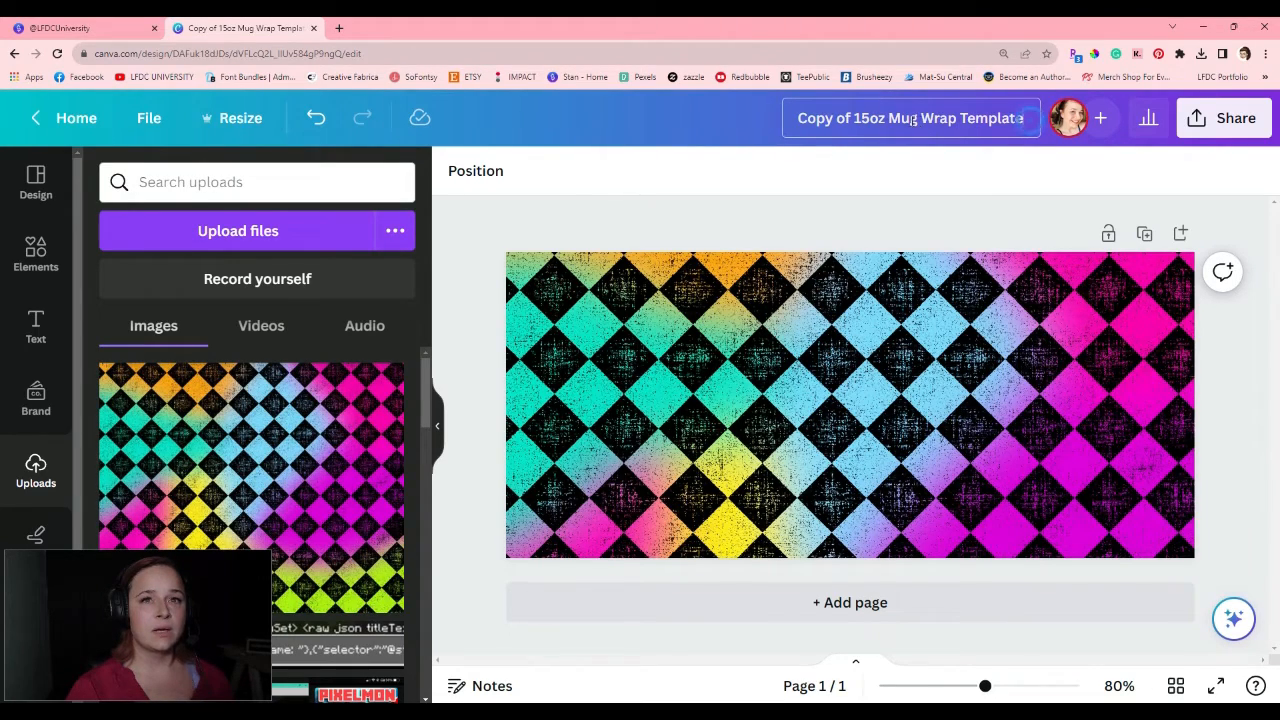
Rename the design as checkered neon 15oz Mug Wrap and open its sharing options
{"action": "left_click_drag", "start_coordinate": [1029, 118], "coordinate": [961, 119]}
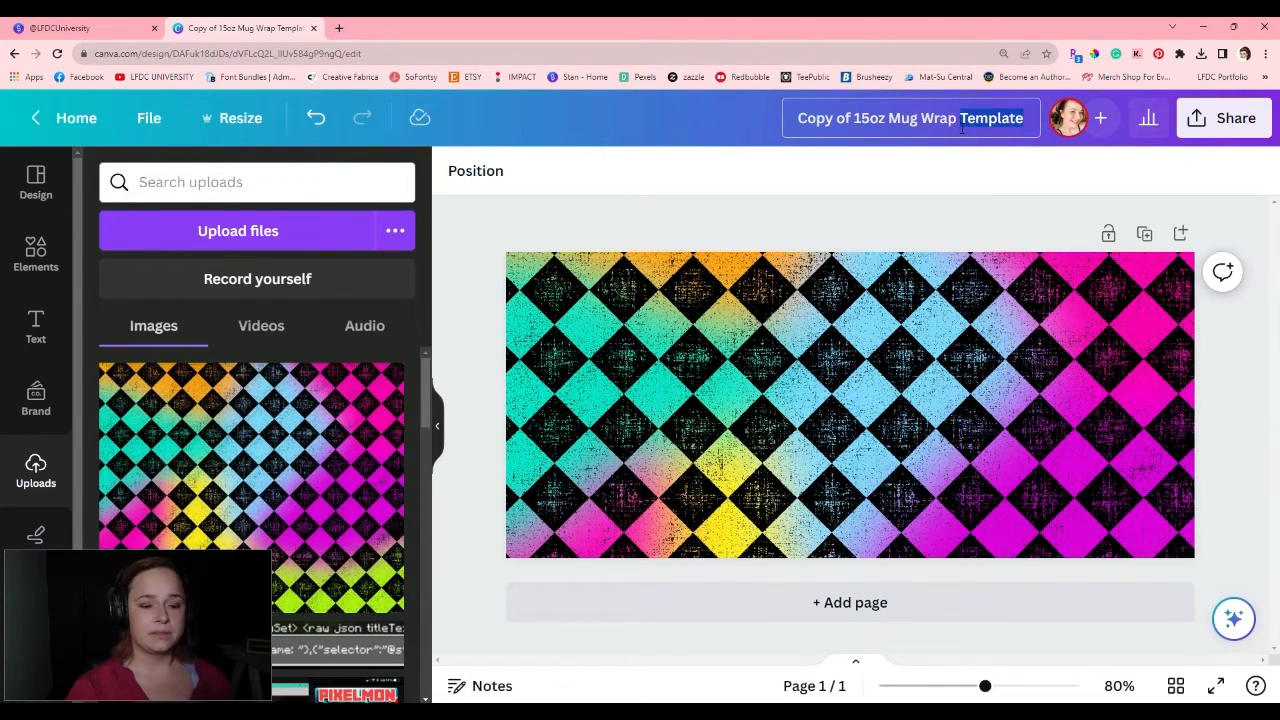
{"action": "key", "text": "BackSpace"}
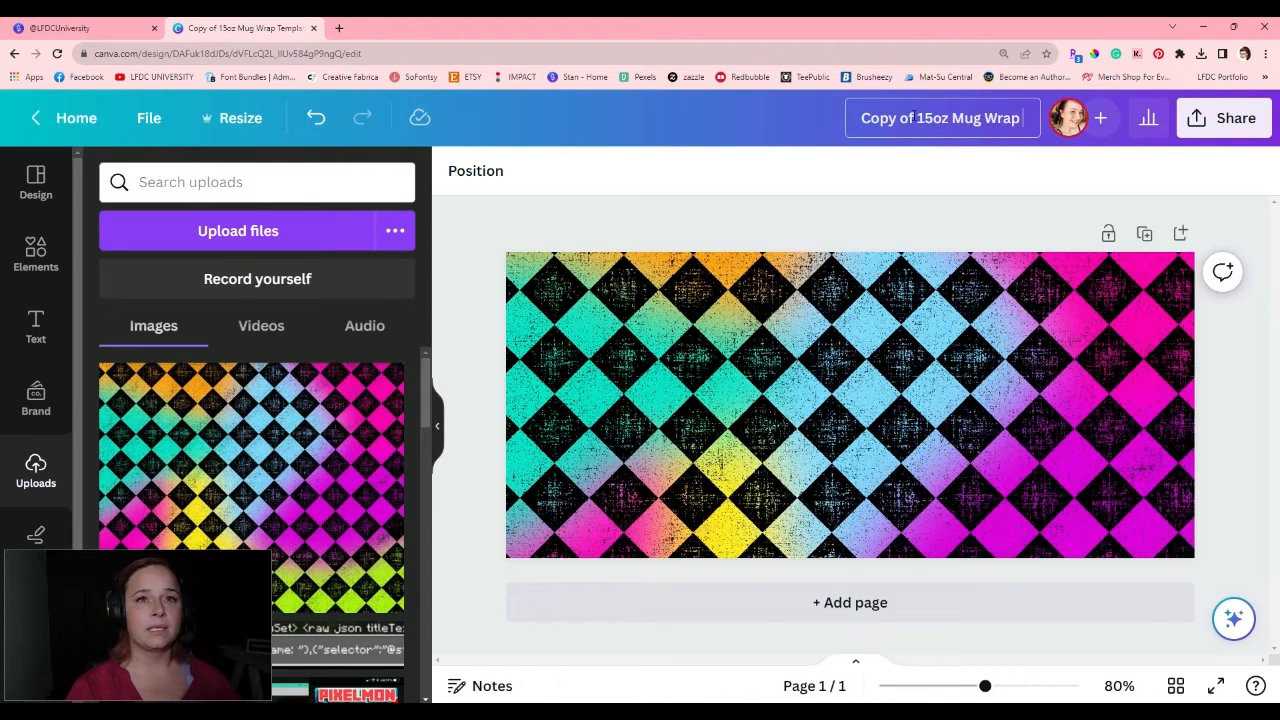
{"action": "left_click_drag", "start_coordinate": [912, 118], "coordinate": [854, 118]}
{"action": "key", "text": "BackSpace"}
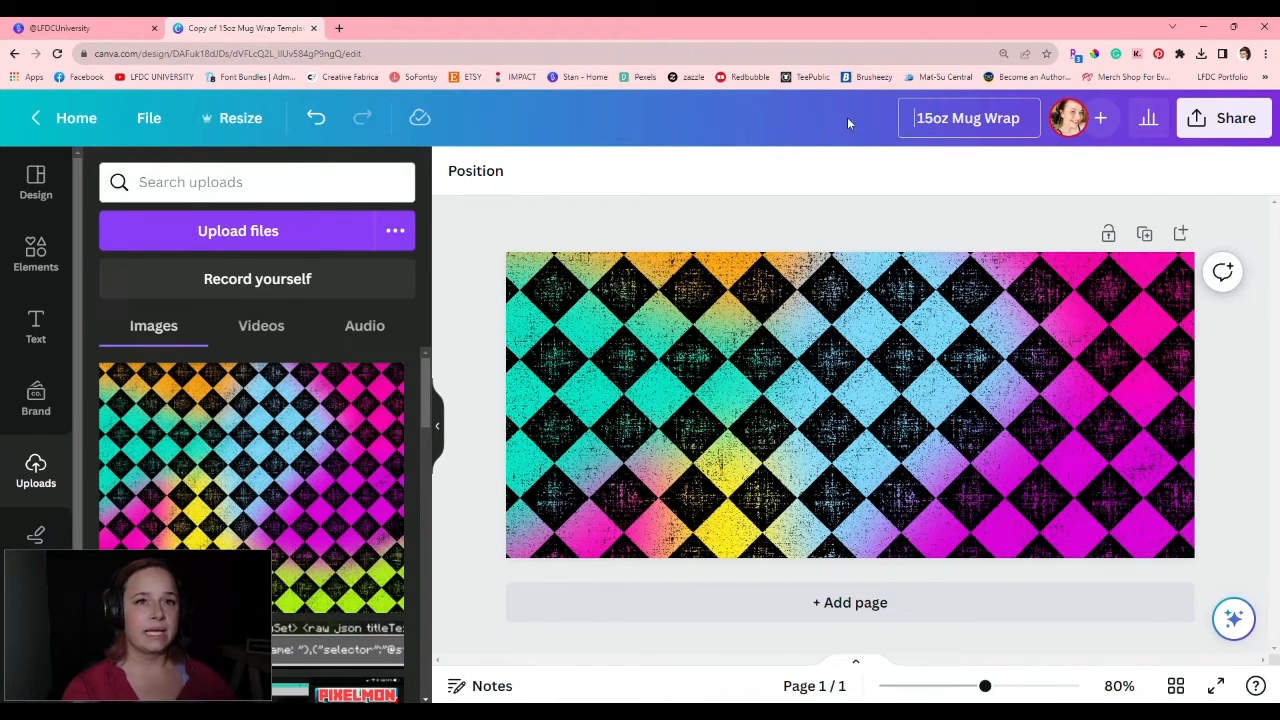
{"action": "type", "text": "checkered neon"}
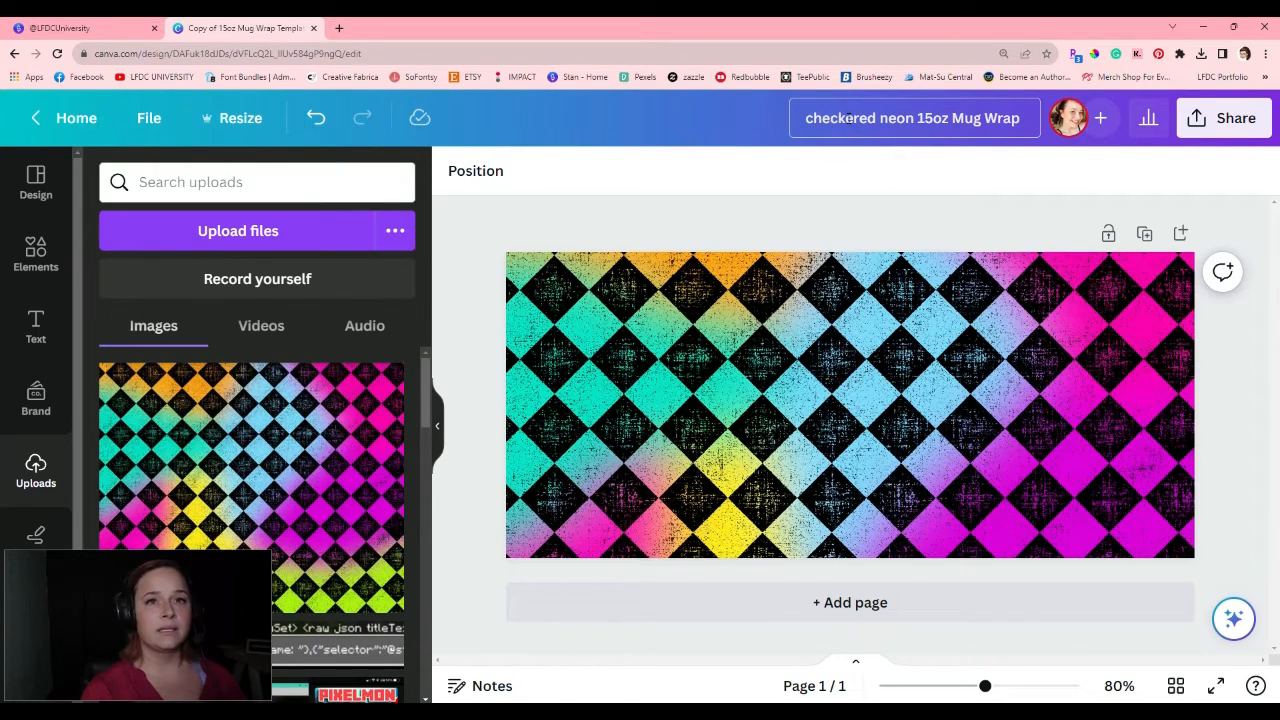
{"action": "left_click", "coordinate": [1222, 118]}
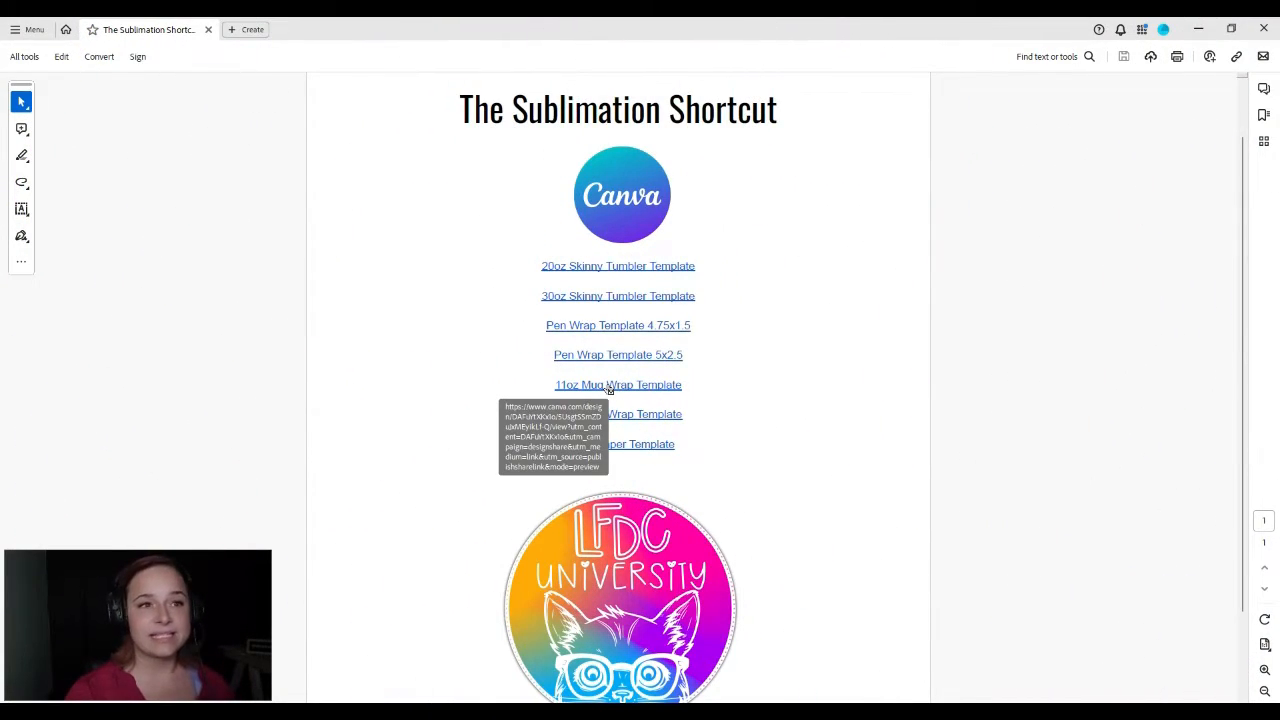
Create an editable copy of the 20oz Skinny Tumbler Template from the PDF's link and delete its placeholder text
{"action": "left_click", "coordinate": [603, 266]}
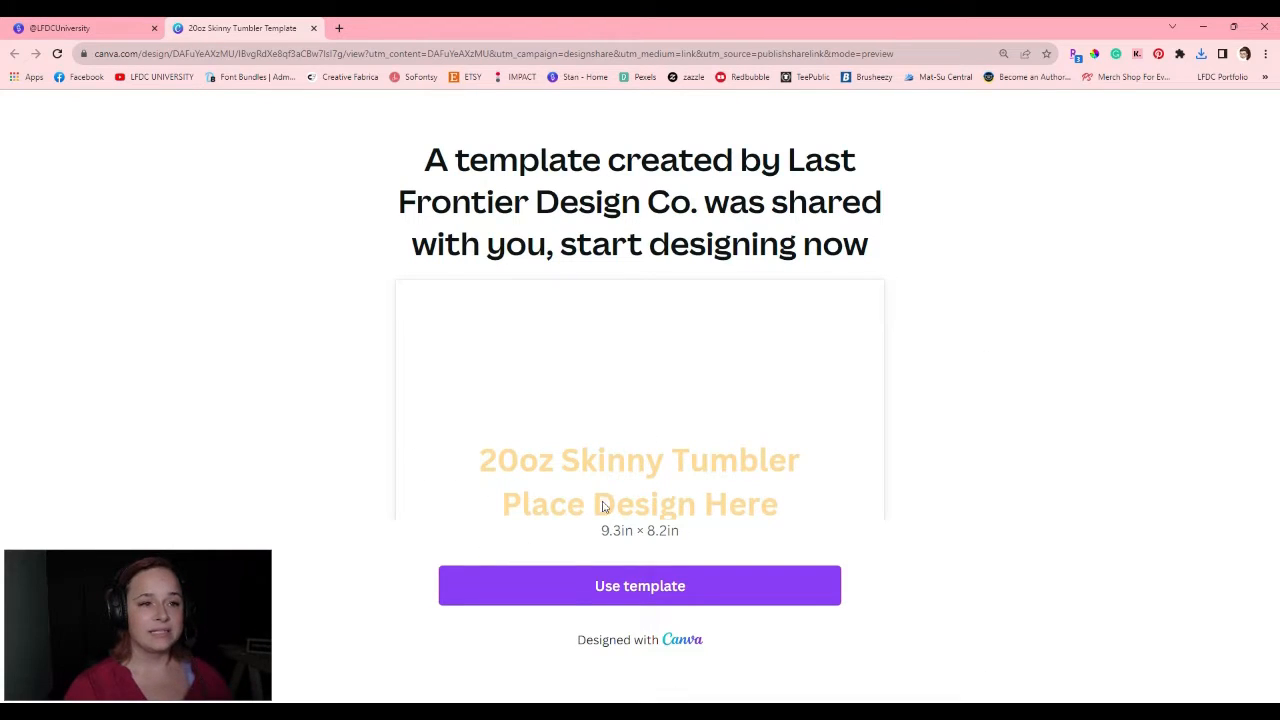
{"action": "left_click", "coordinate": [637, 600]}
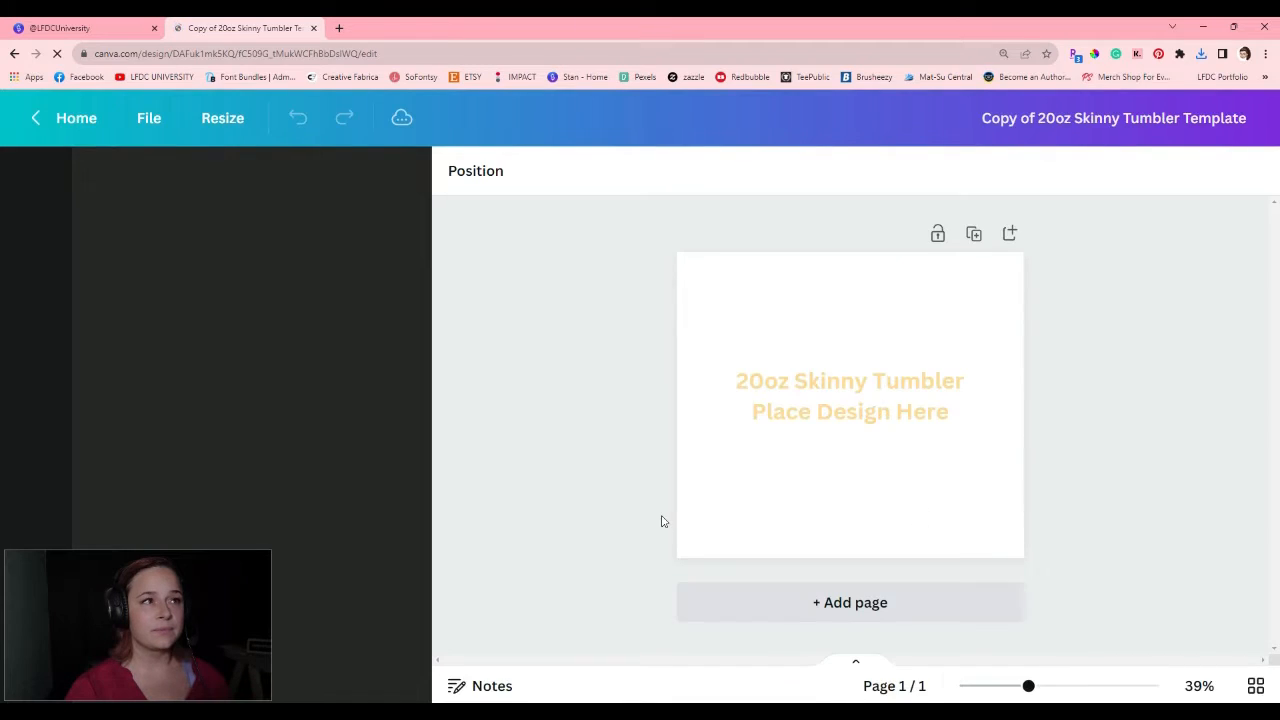
{"action": "left_click", "coordinate": [845, 400]}
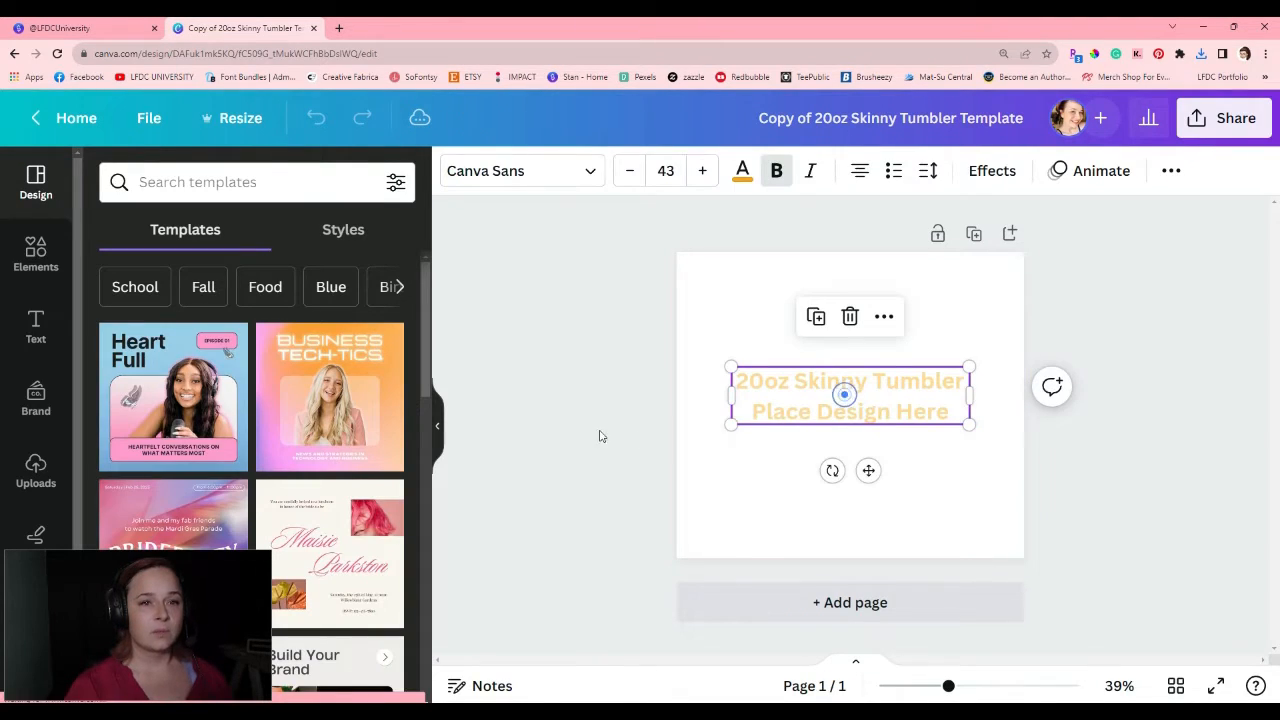
{"action": "key", "text": "Delete"}
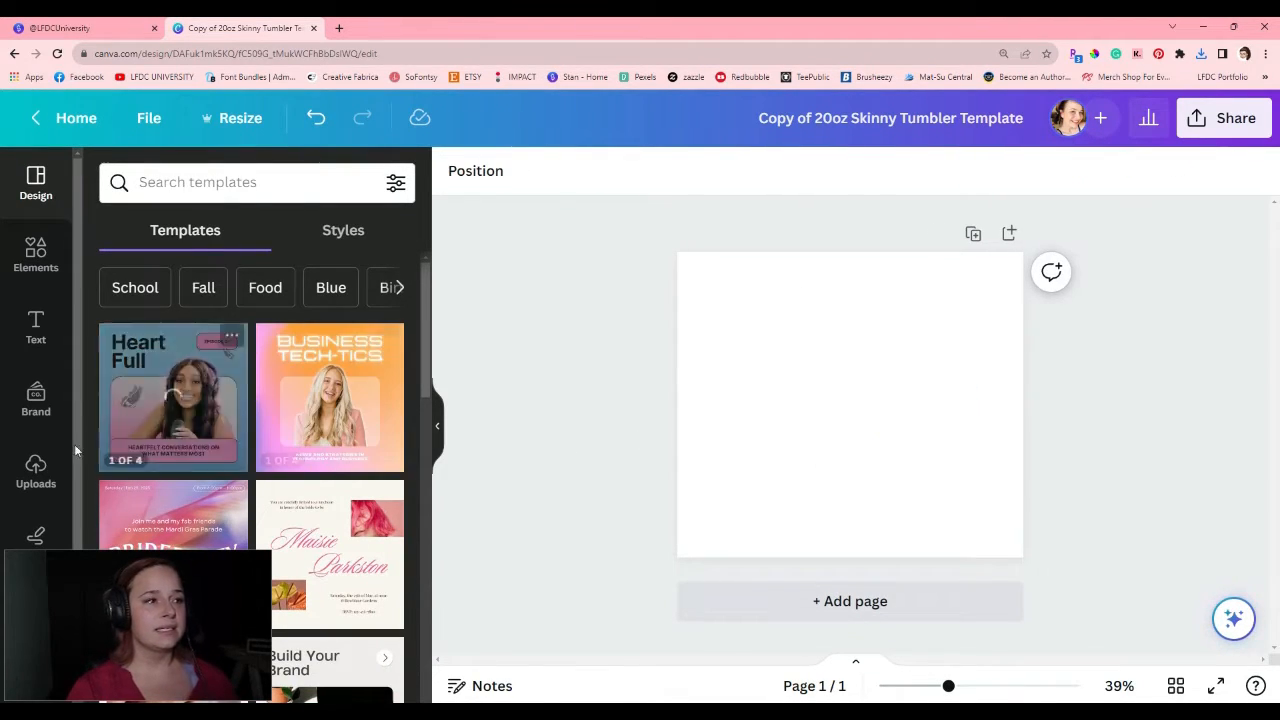
Add the uploaded neon checkered image to the tumbler page, enlarge it to the full page width and shift it to cover the page vertically
{"action": "left_click", "coordinate": [36, 468]}
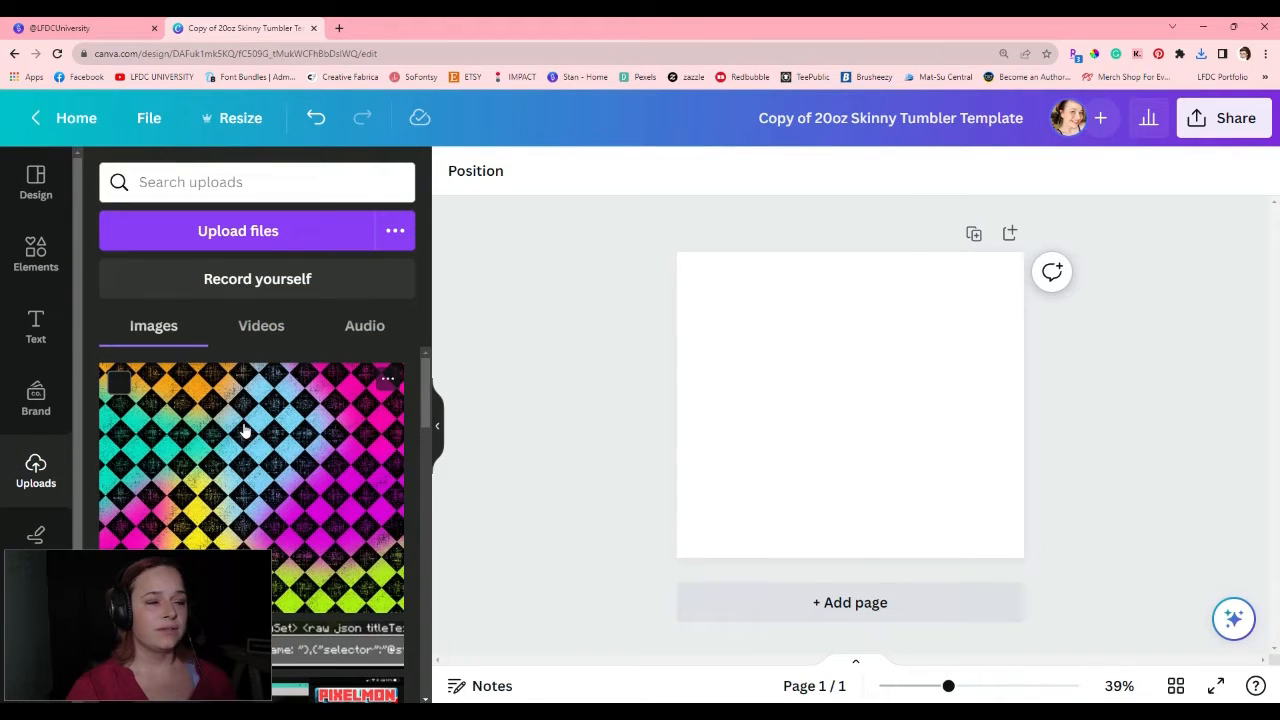
{"action": "left_click", "coordinate": [243, 430]}
{"action": "left_click_drag", "start_coordinate": [867, 405], "coordinate": [809, 362]}
{"action": "left_click_drag", "start_coordinate": [904, 481], "coordinate": [1048, 562]}
{"action": "mouse_move", "coordinate": [922, 530]}
{"action": "left_mouse_down"}
{"action": "mouse_move", "coordinate": [903, 500]}
{"action": "mouse_move", "coordinate": [908, 533]}
{"action": "left_mouse_up"}
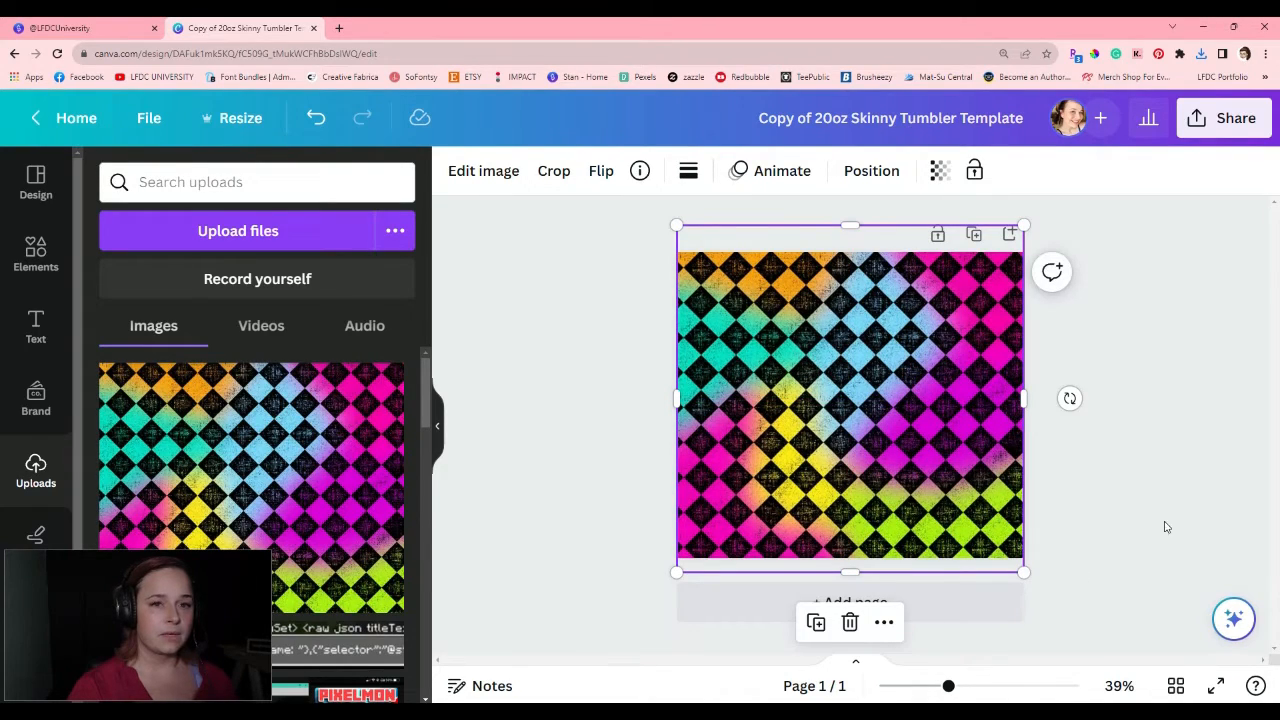
{"action": "left_click", "coordinate": [1231, 360]}
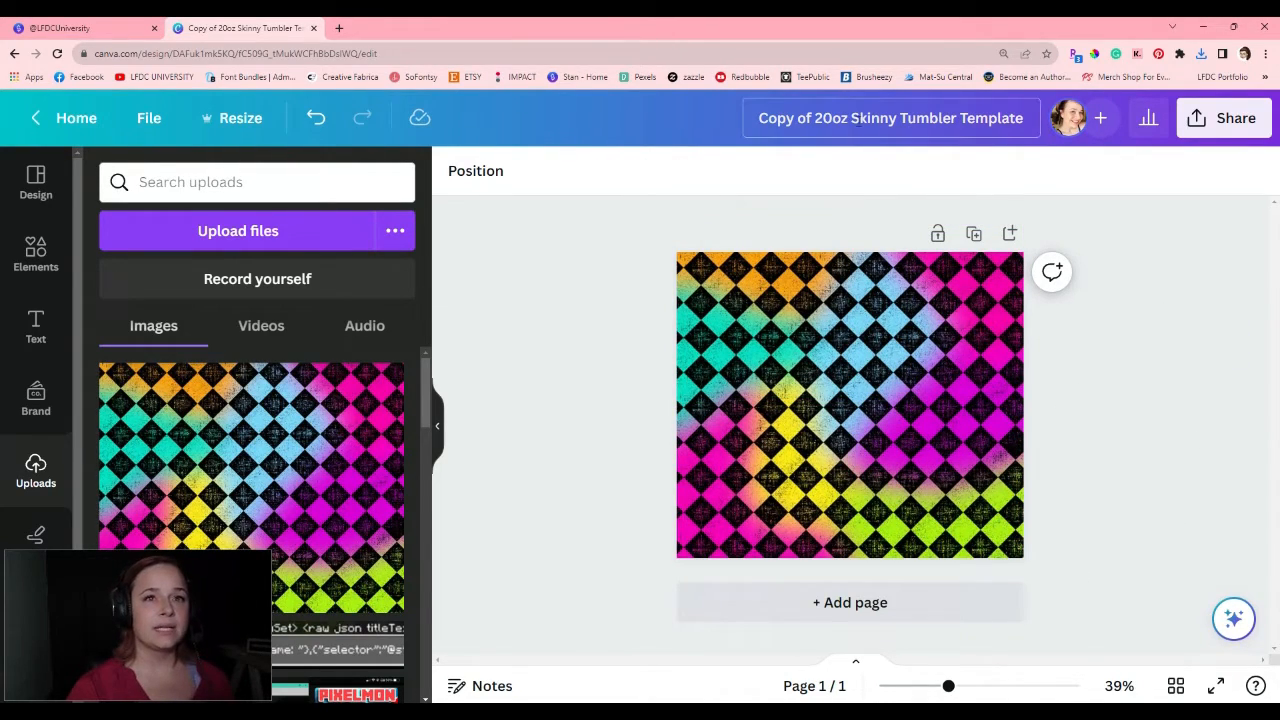
Rename the design as checkered neon 20oz Skinny Tumbler and download it as a PNG
{"action": "left_click_drag", "start_coordinate": [815, 118], "coordinate": [778, 116]}
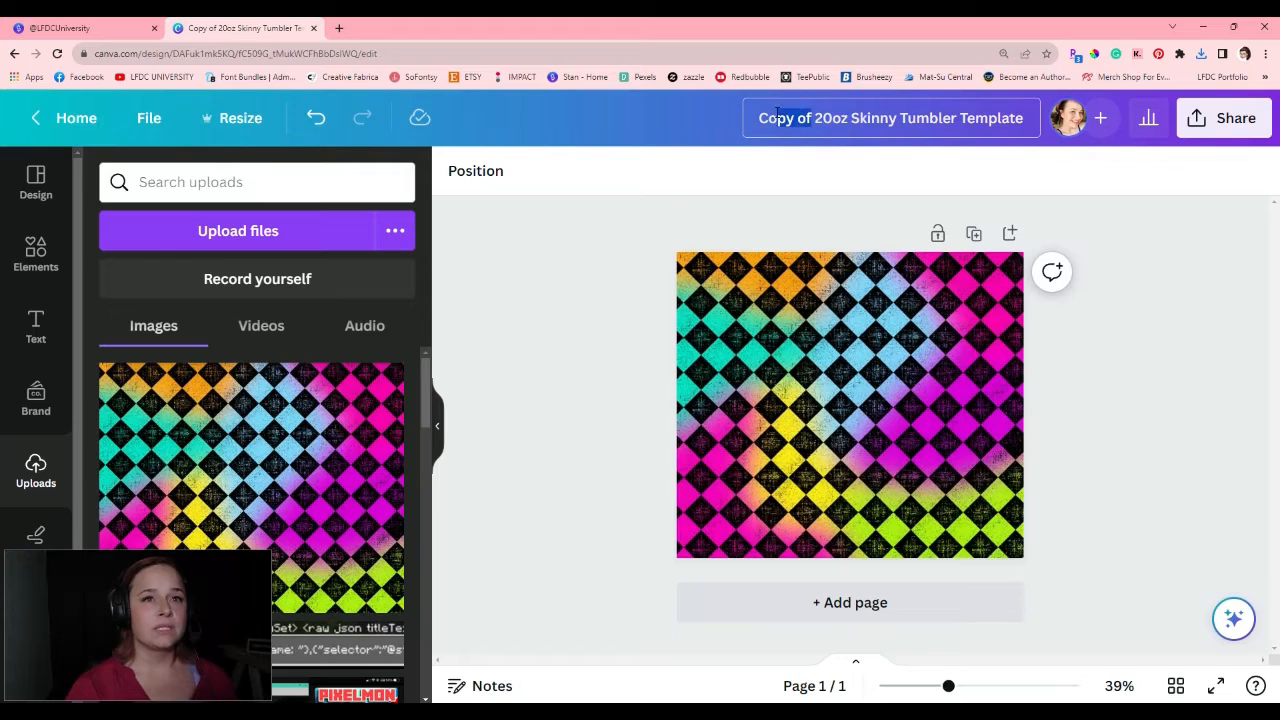
{"action": "left_click_drag", "start_coordinate": [1020, 118], "coordinate": [960, 118]}
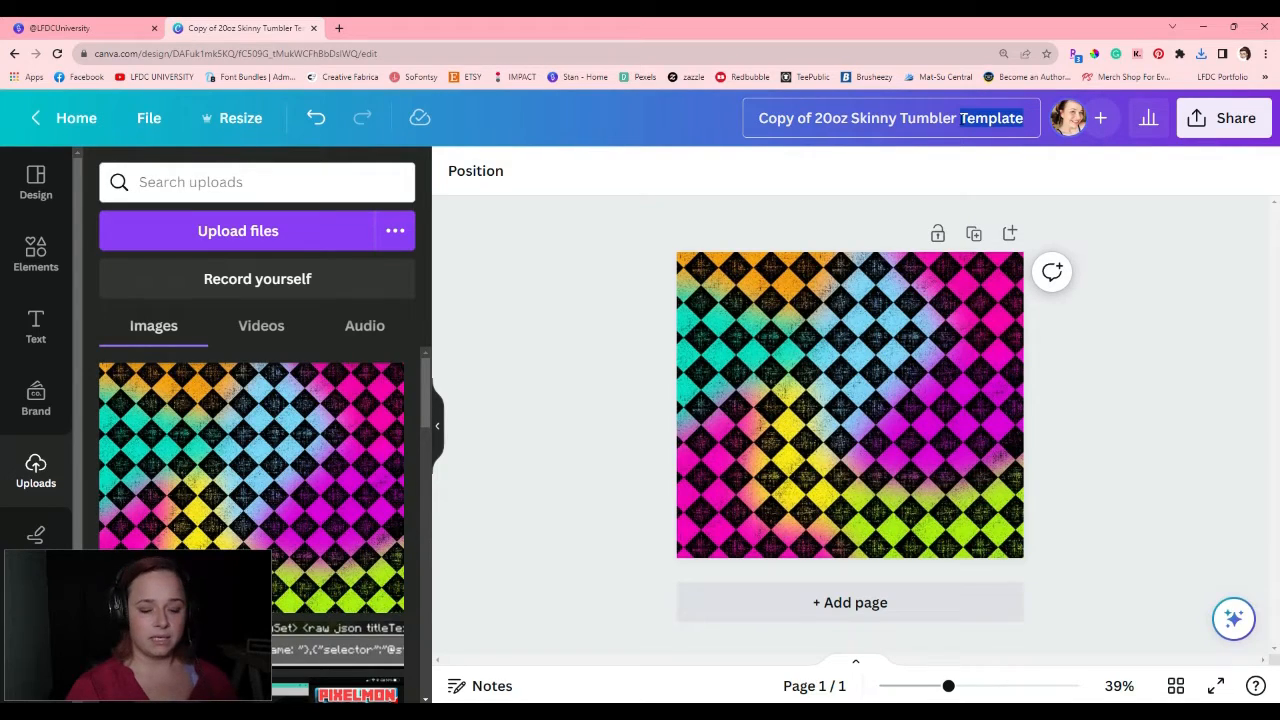
{"action": "key", "text": "BackSpace"}
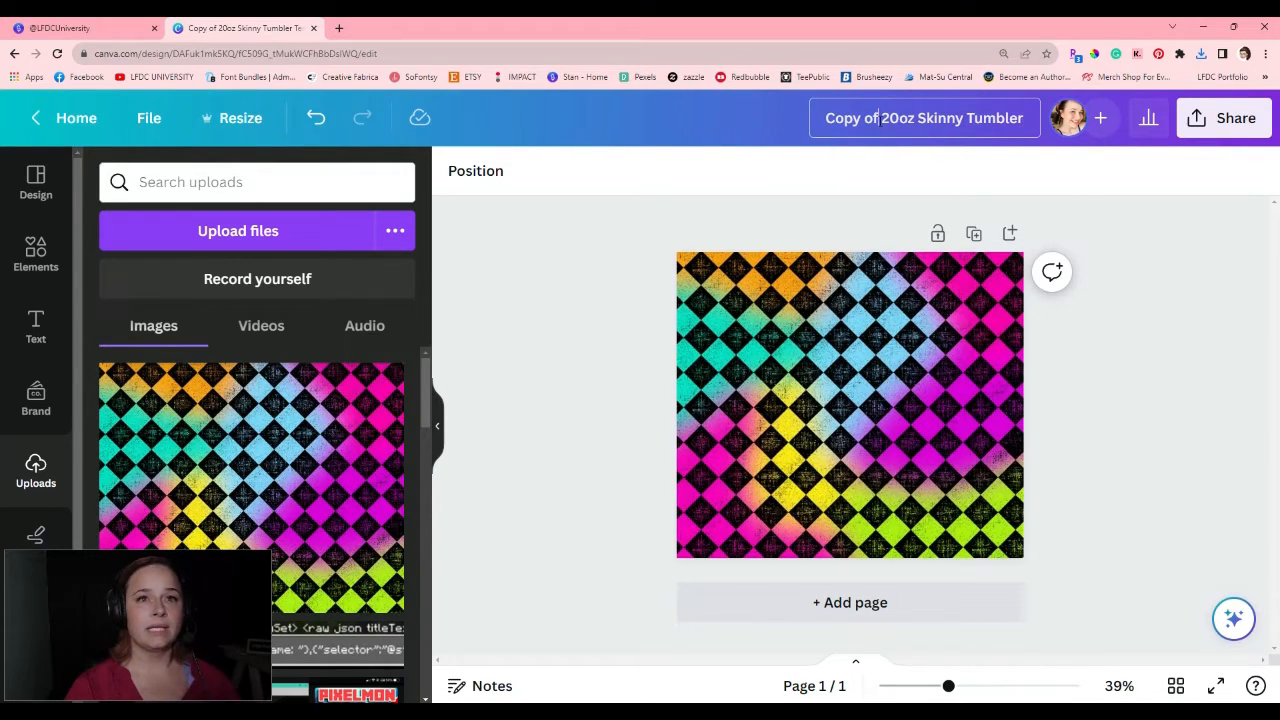
{"action": "left_click_drag", "start_coordinate": [879, 118], "coordinate": [775, 121]}
{"action": "type", "text": "checke"}
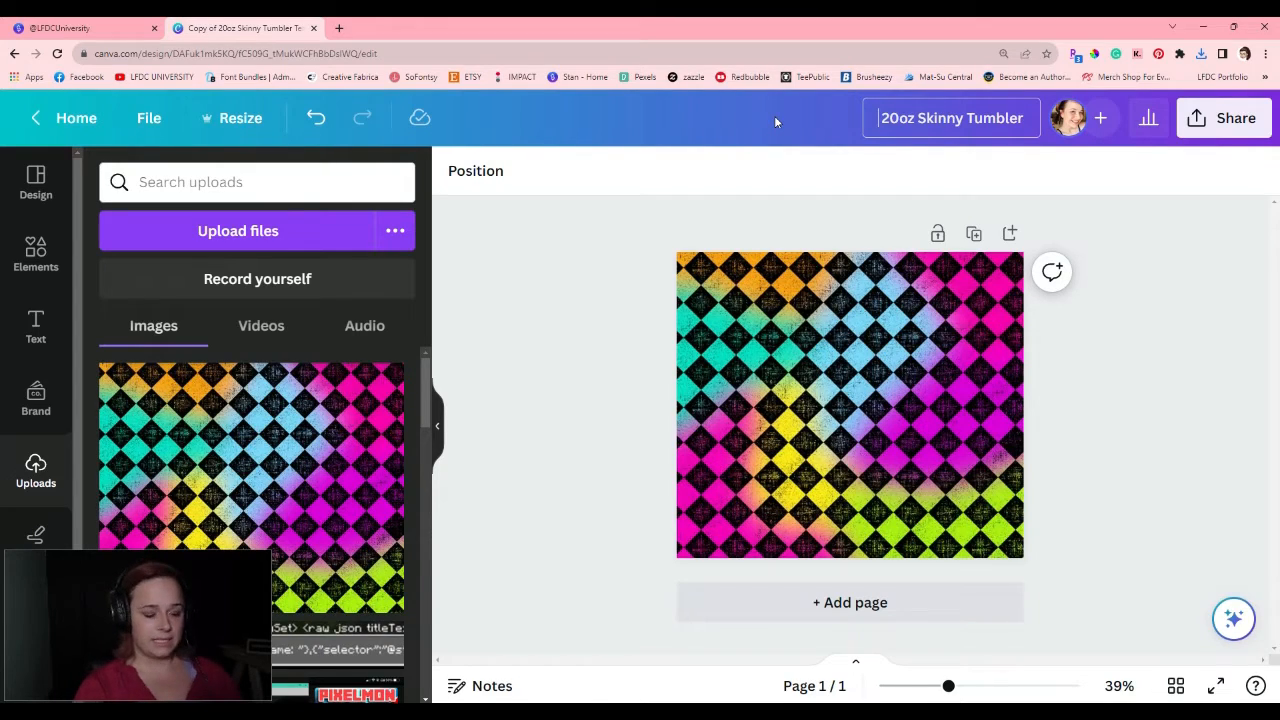
{"action": "type", "text": "red neo"}
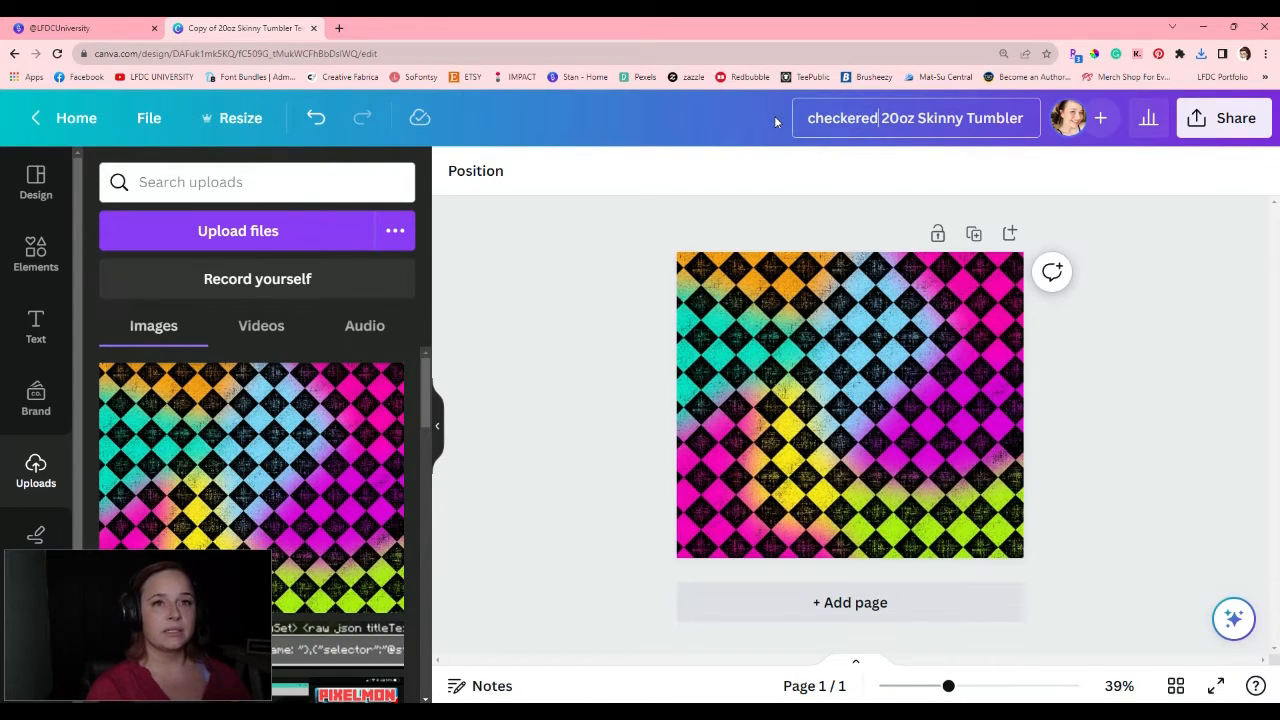
{"action": "type", "text": "n"}
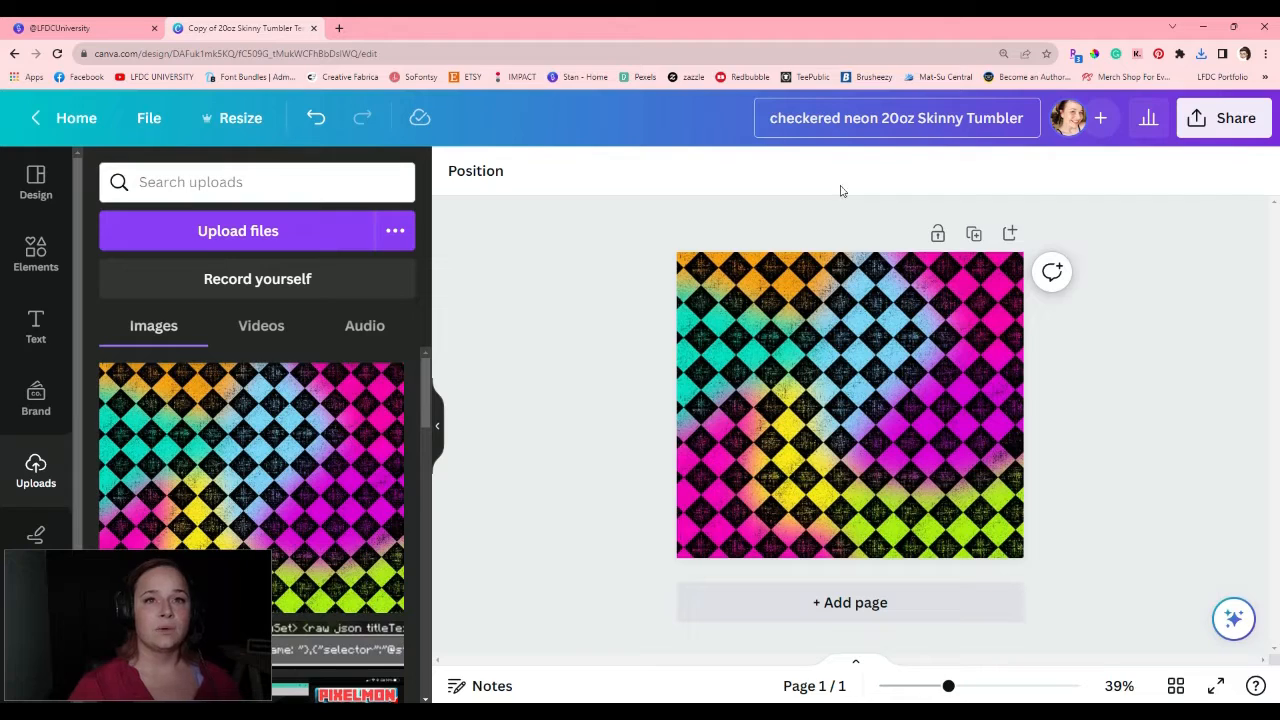
{"action": "left_click", "coordinate": [1234, 118]}
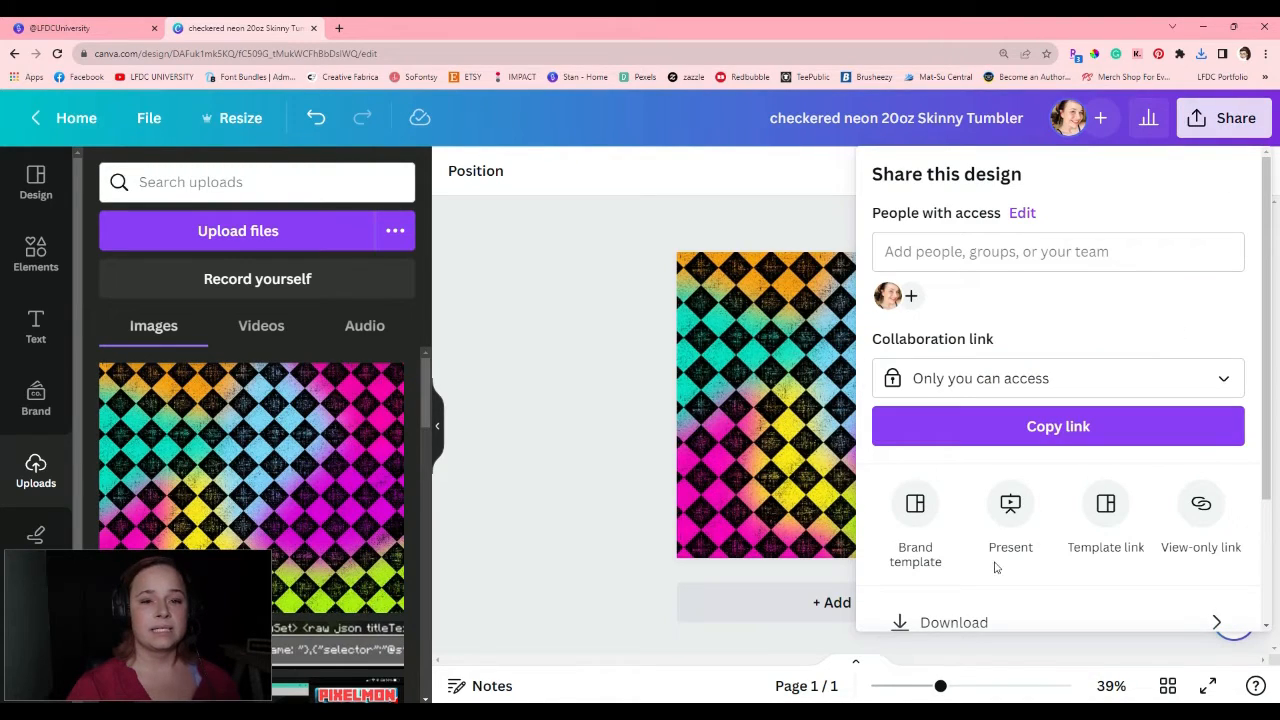
{"action": "left_click", "coordinate": [967, 620]}
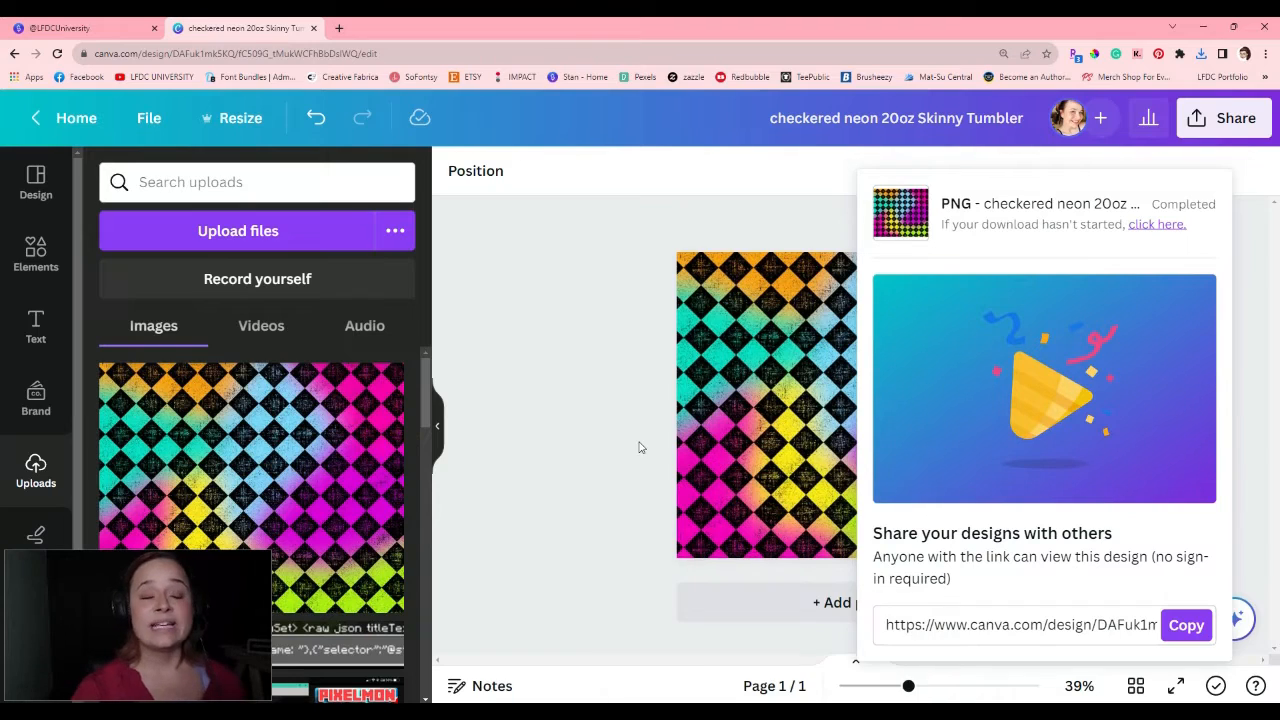
Switch to the template PDF and create an editable copy of the Pen Wrap Template 4.75x1.5 from its link
{"action": "key", "text": "alt+Tab"}
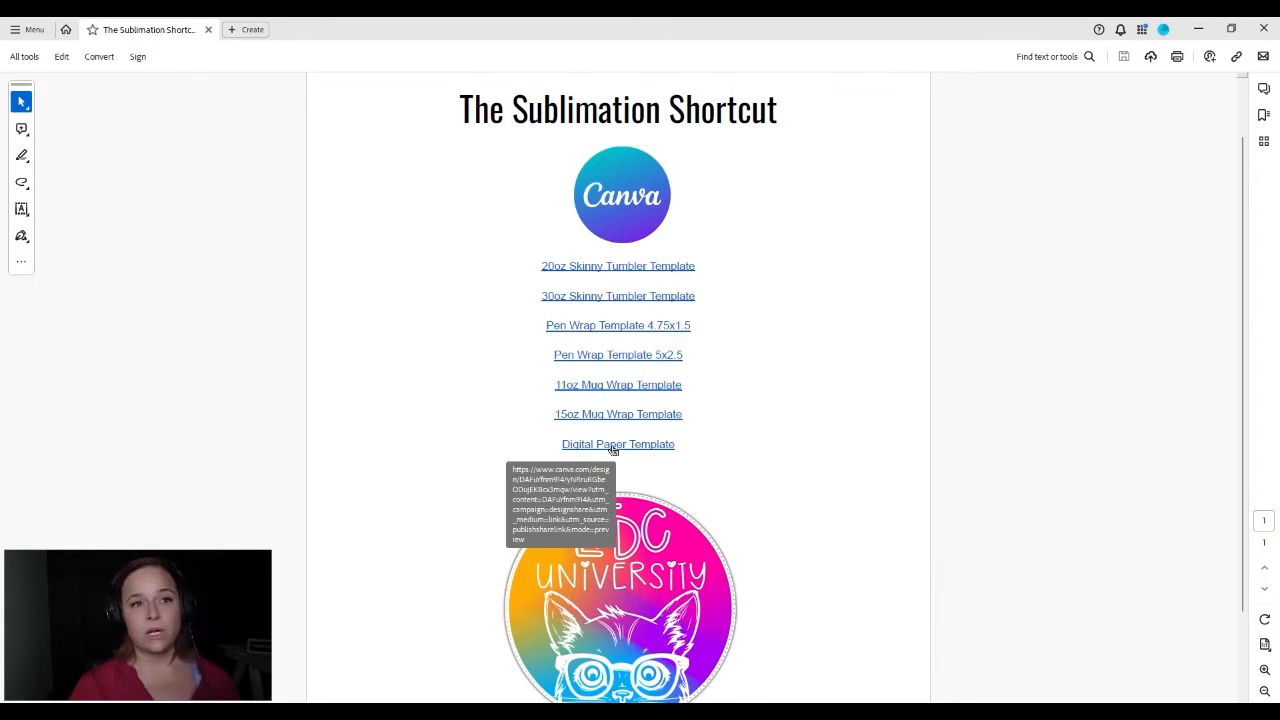
{"action": "left_click", "coordinate": [623, 327]}
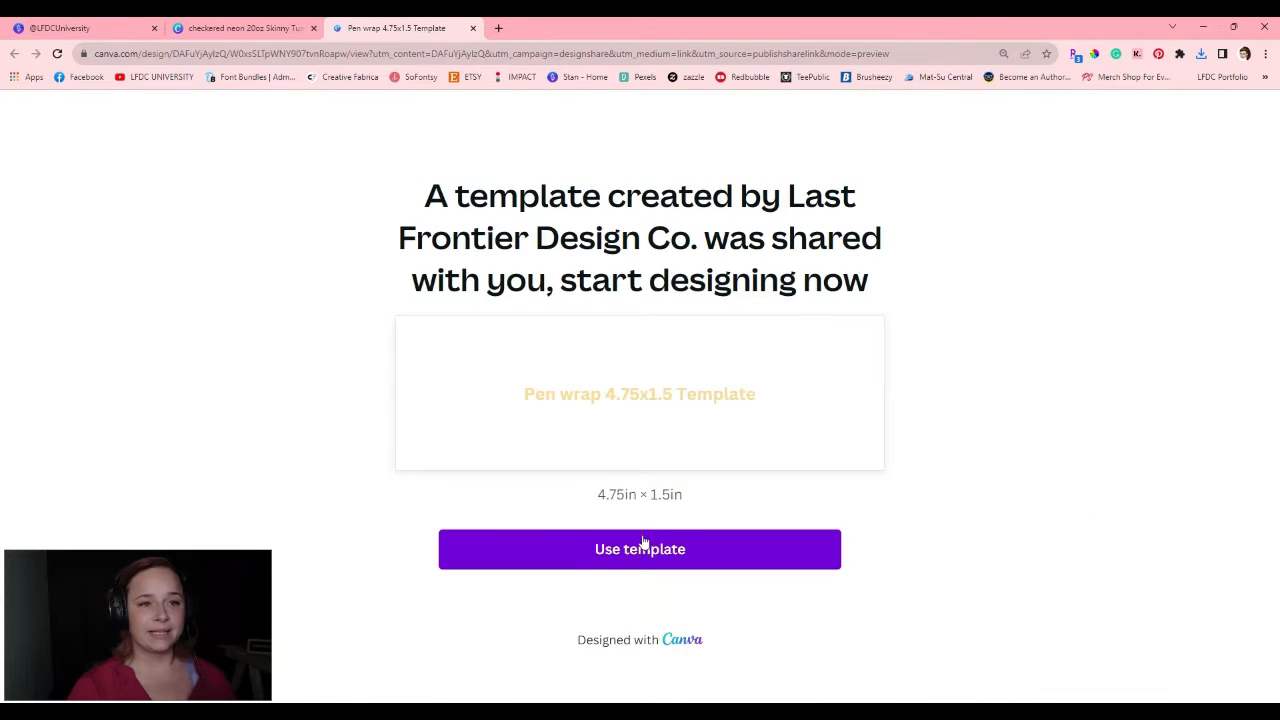
{"action": "left_click", "coordinate": [633, 556]}
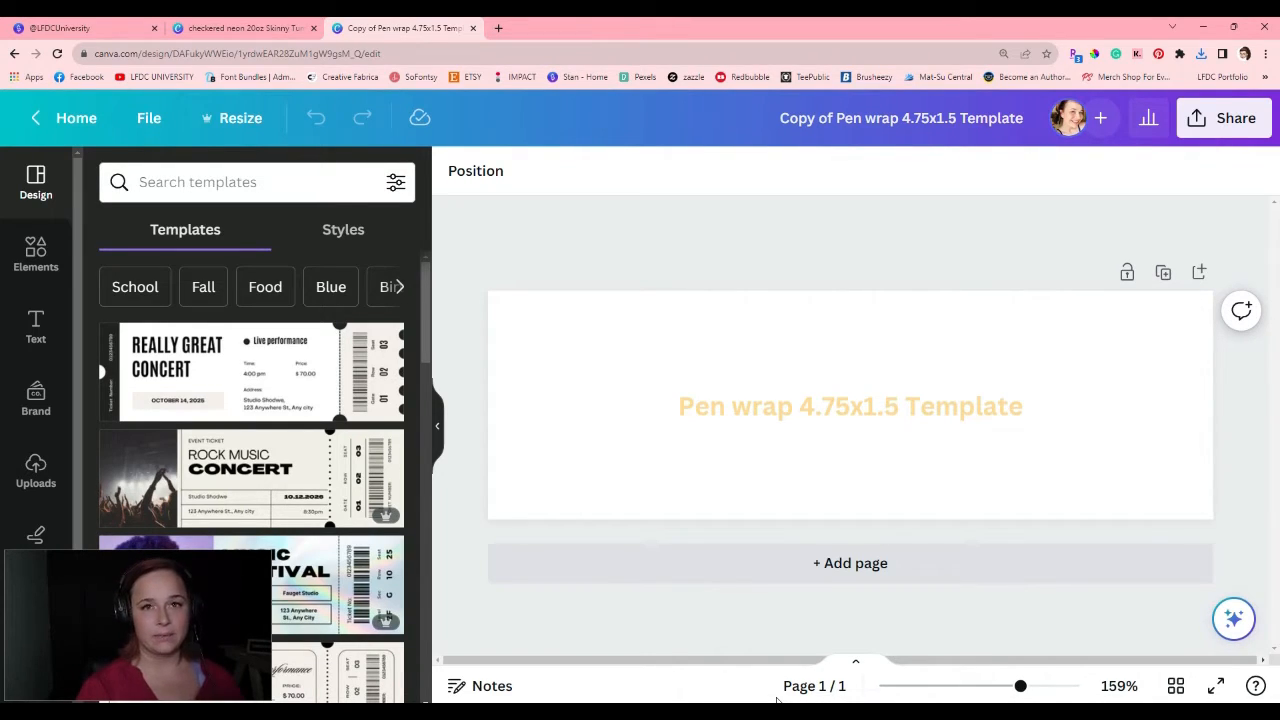
Switch to the File Explorer window to look at the downloaded checkered neon designs
{"action": "mouse_move", "coordinate": [772, 718]}
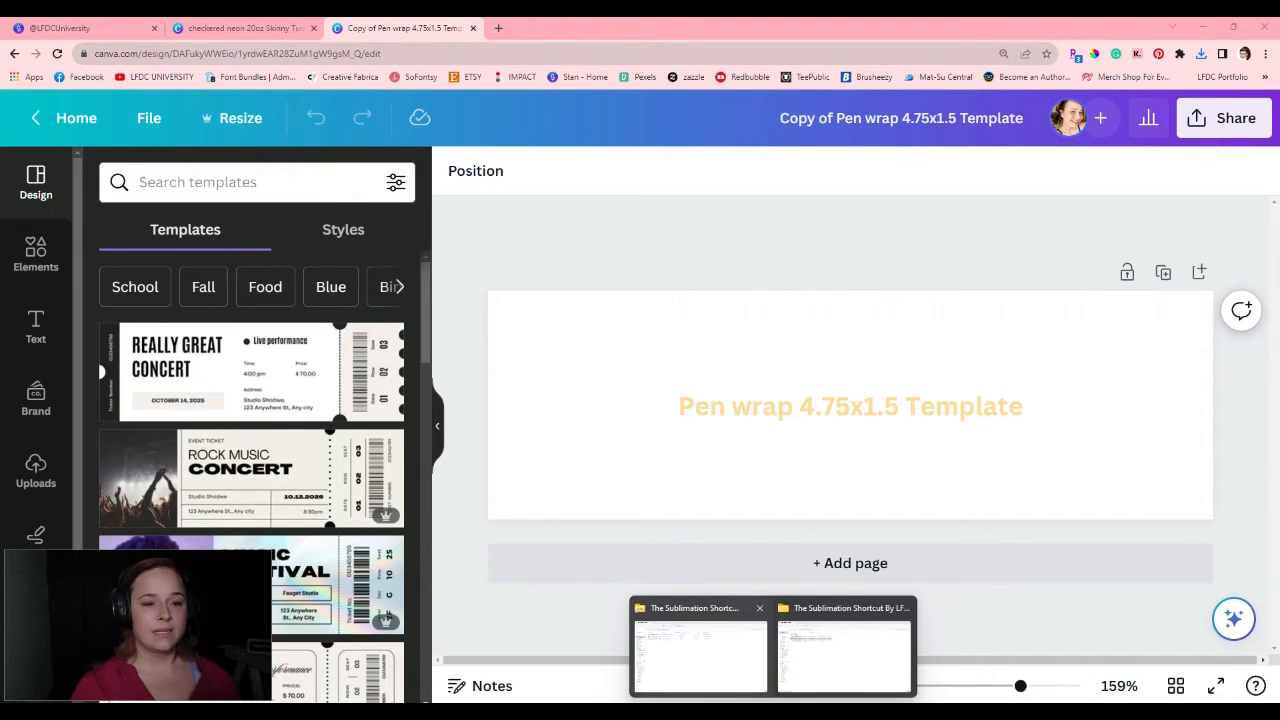
{"action": "left_click", "coordinate": [845, 650]}
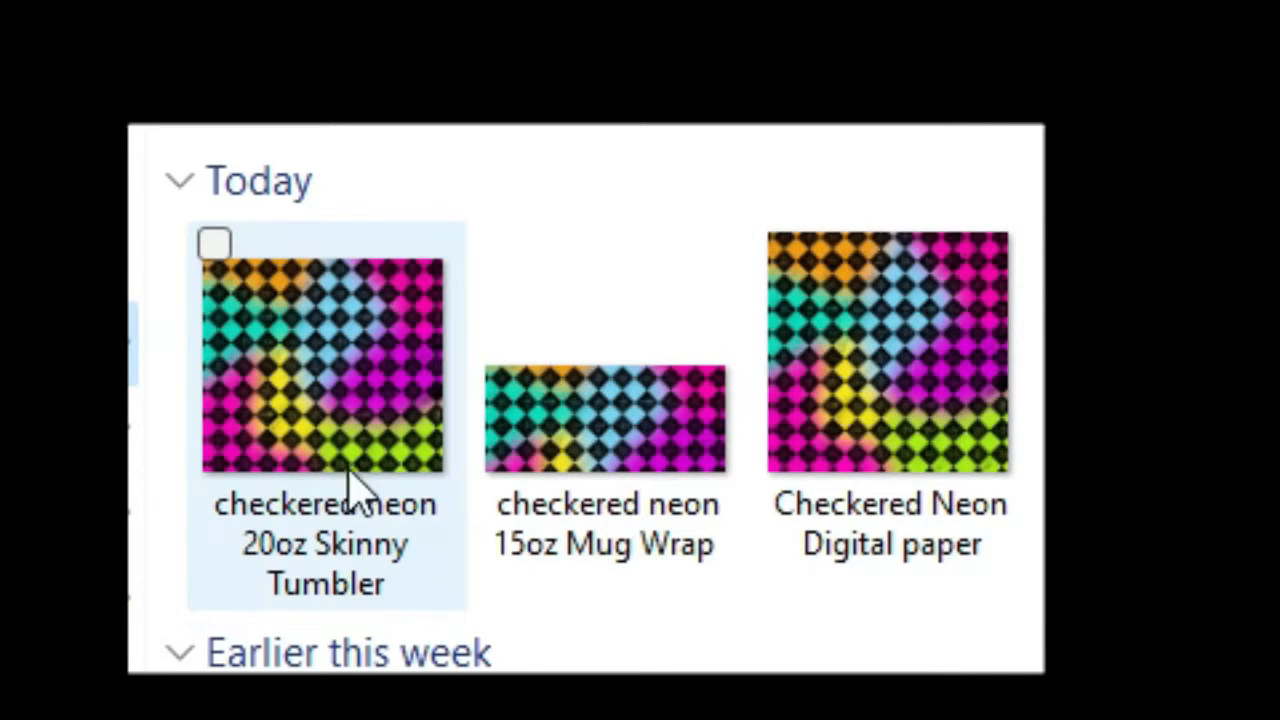